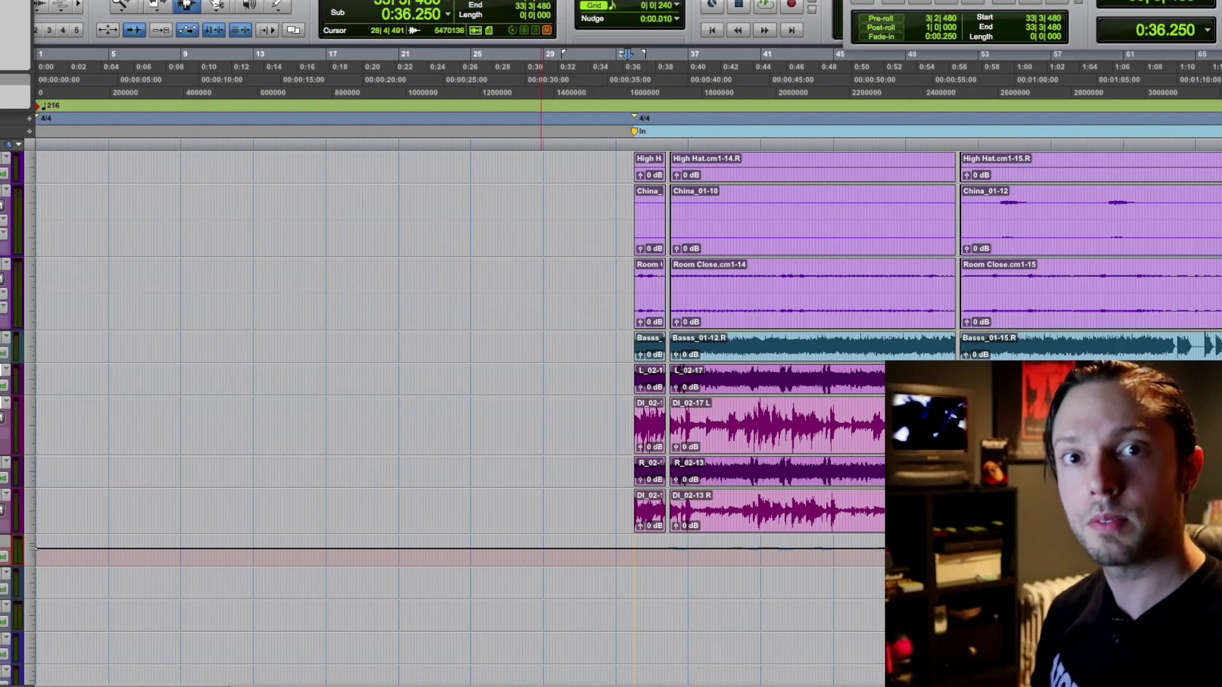
Play the full mix from bar 33 while looking over the arrangement and the mixer channels from the drums to the guitars.
key("space")
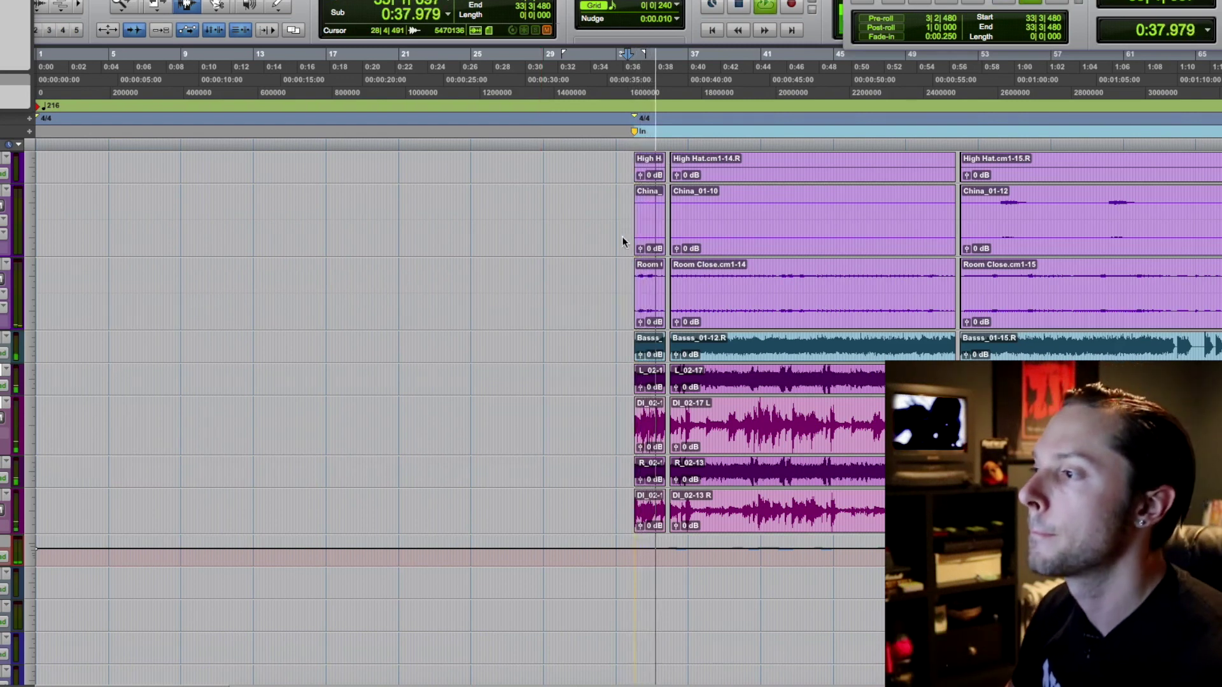
scroll(609, 277, "down", 5)
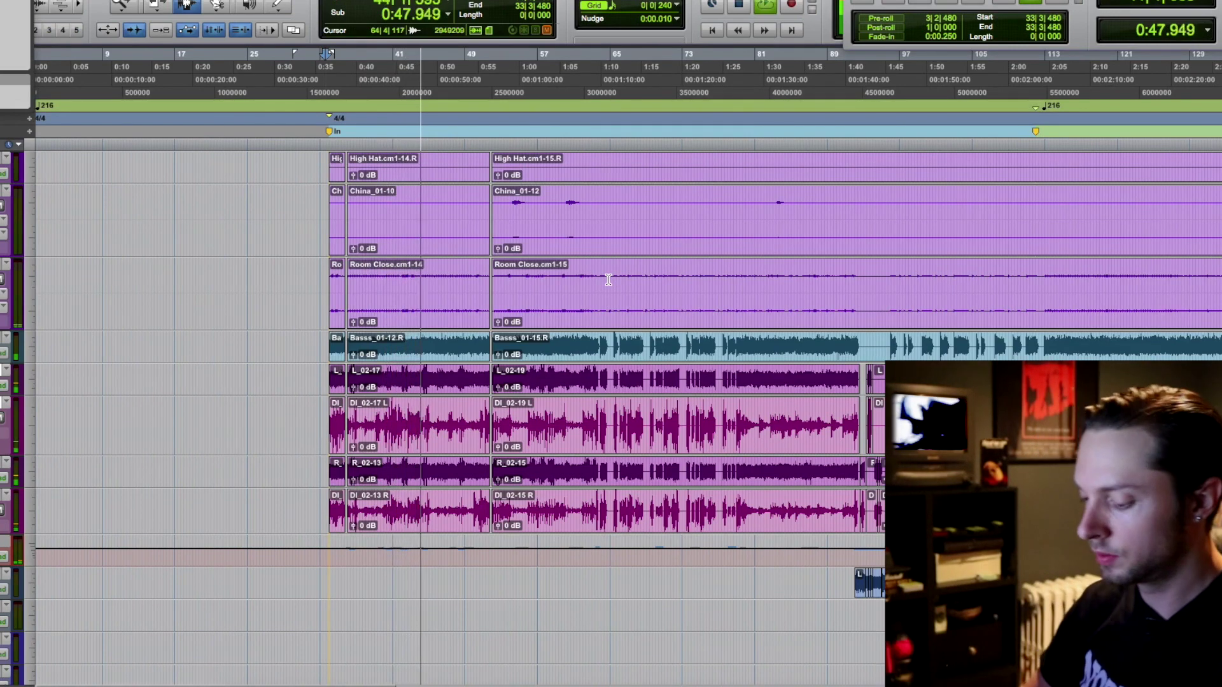
key("super+equal")
scroll(651, 282, "left", 10)
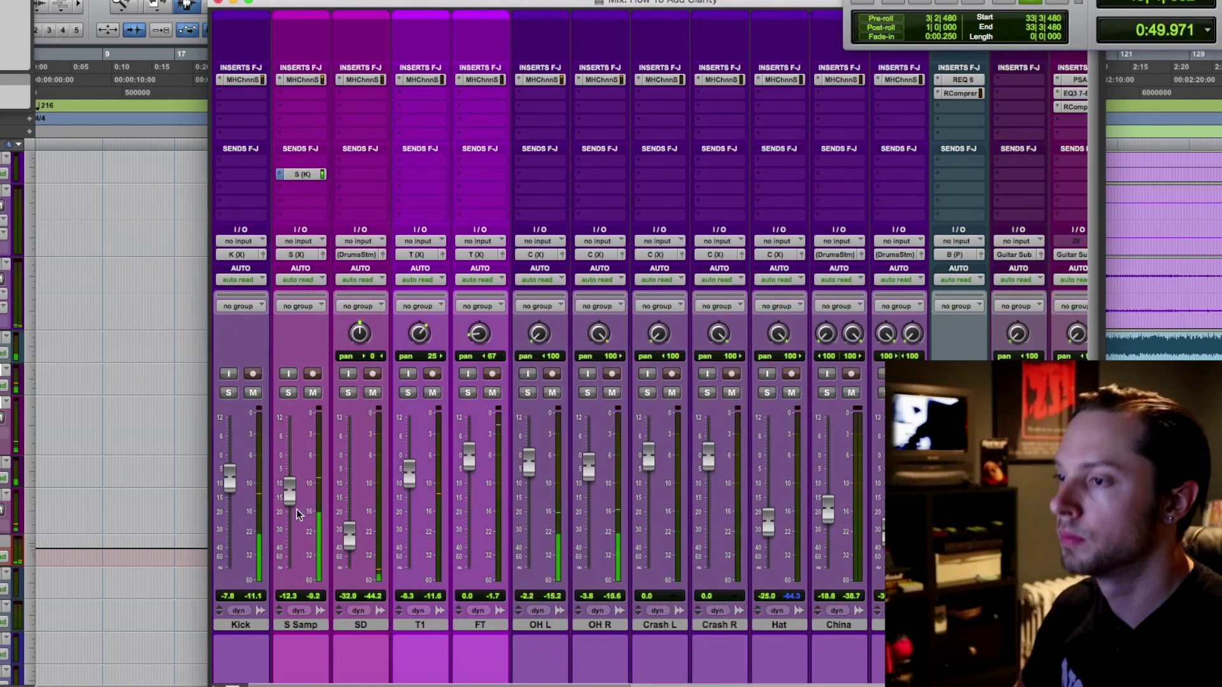
scroll(317, 454, "right", 8)
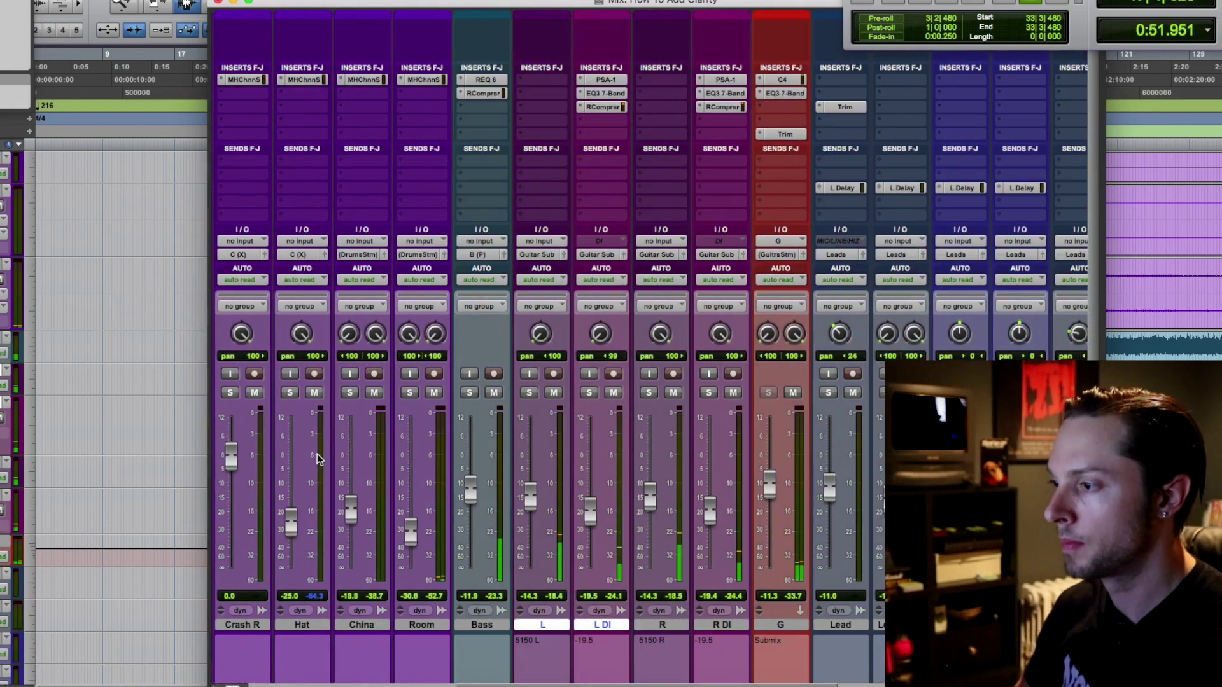
key("super+equal")
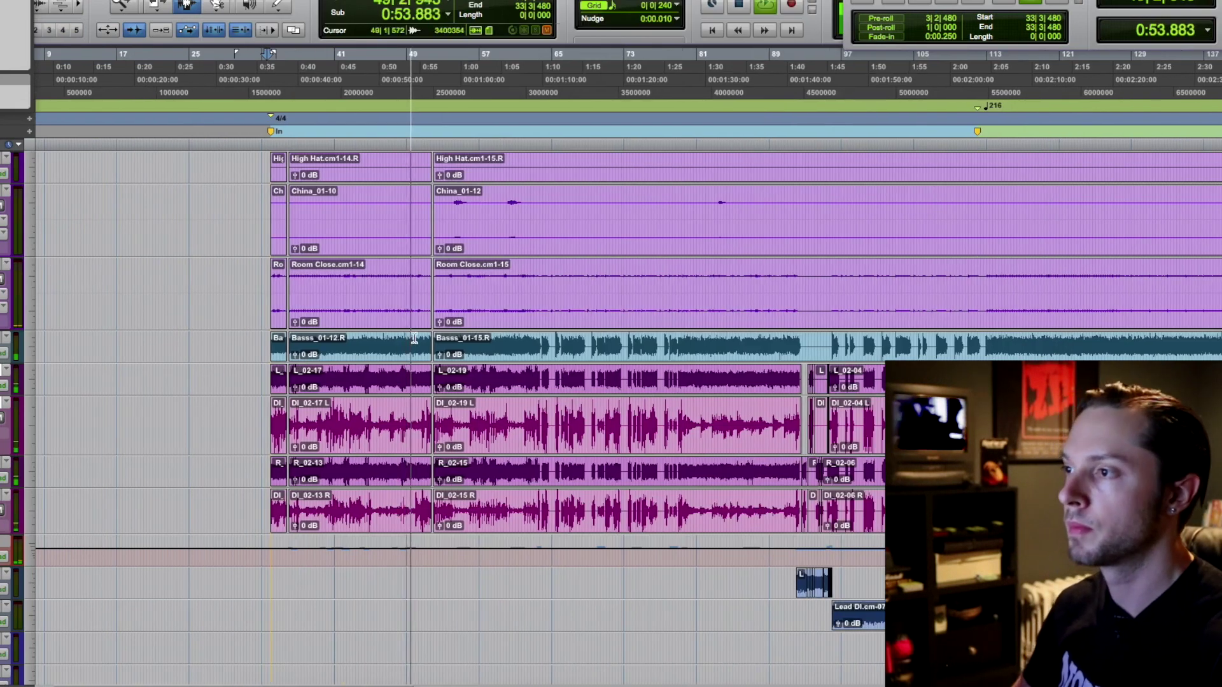
scroll(412, 339, "right", 3)
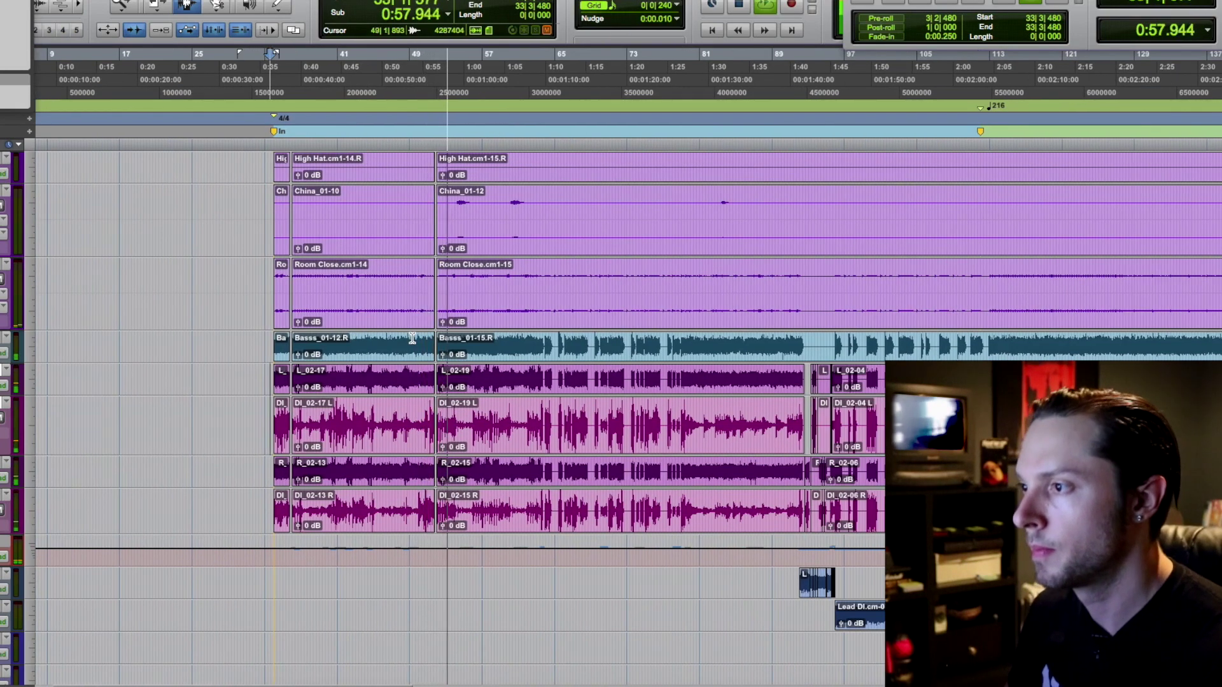
scroll(416, 350, "right", 1)
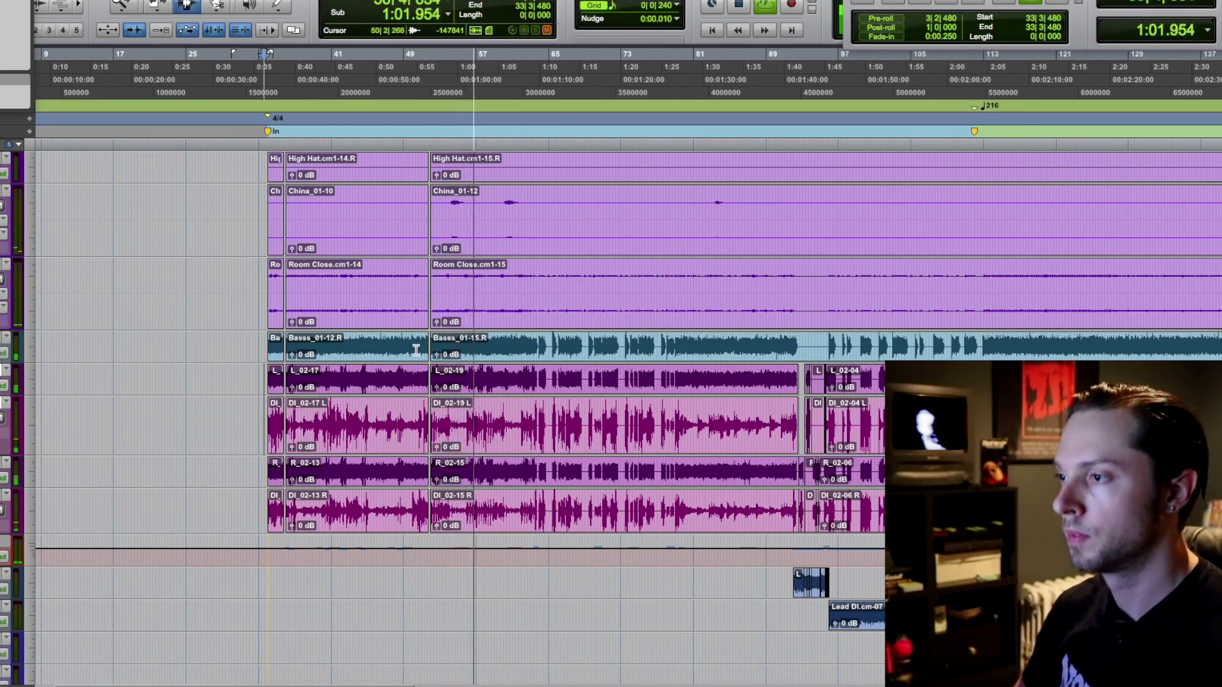
key("space")
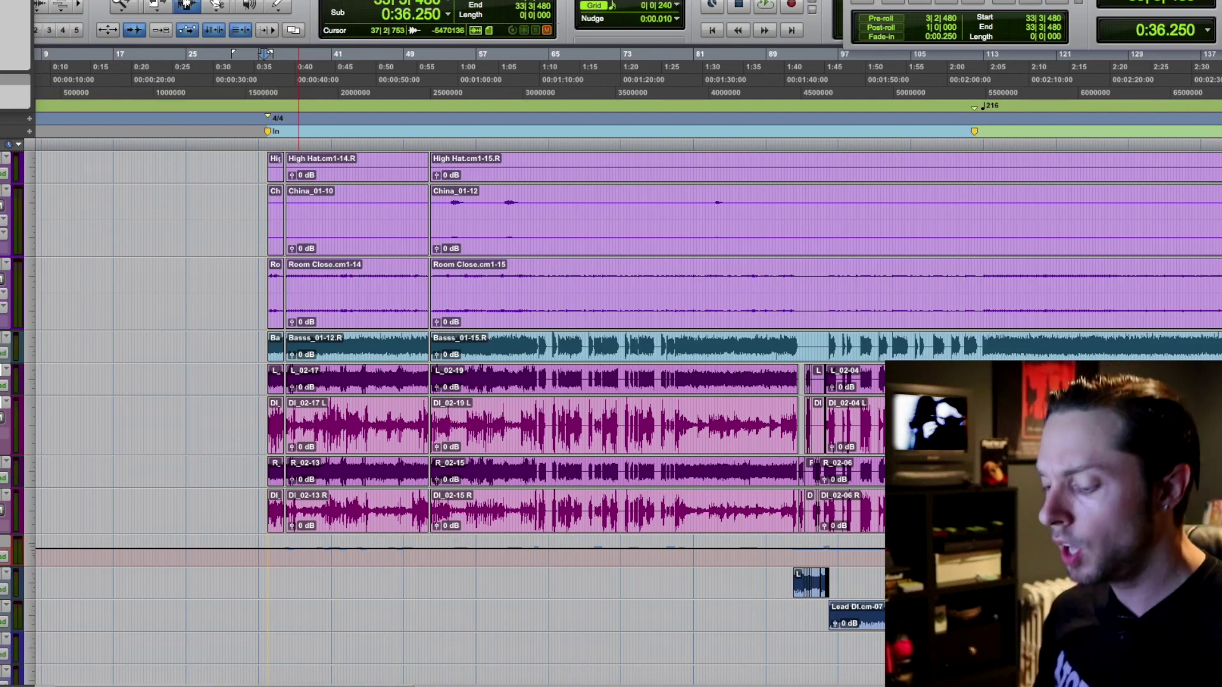
Set the playback start at bar 33|2|240, just before the first clips, and start playback.
key("super+equal")
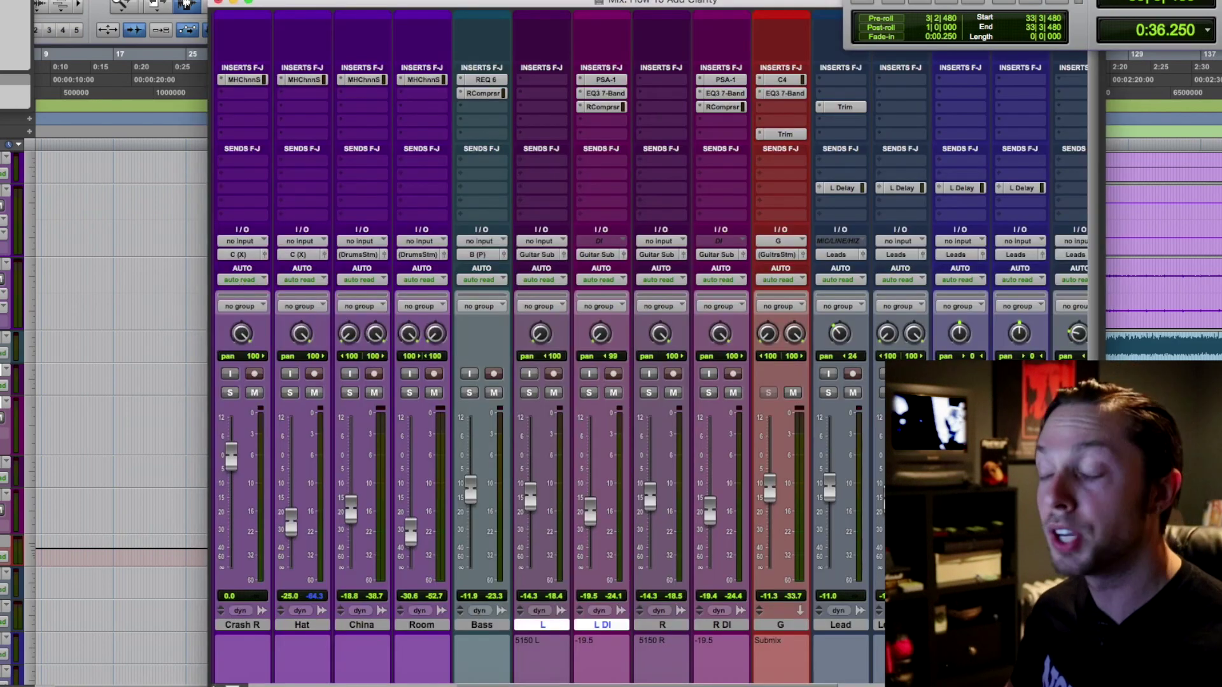
key("super+equal")
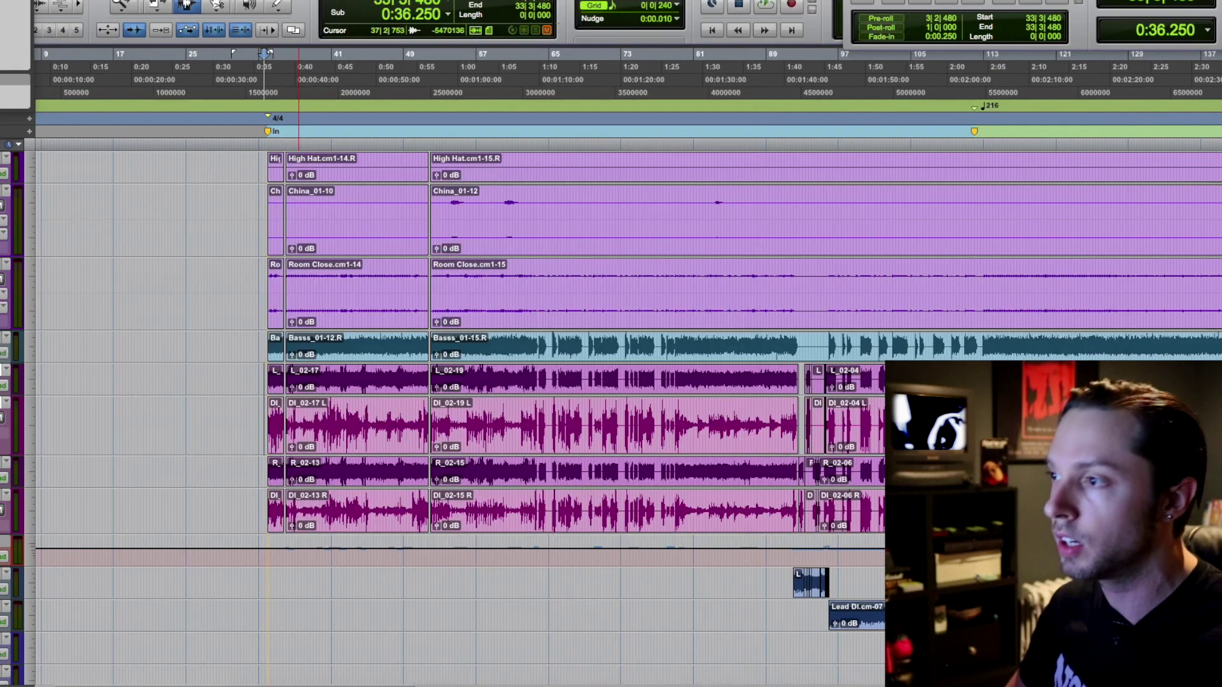
key("super+bracketright")
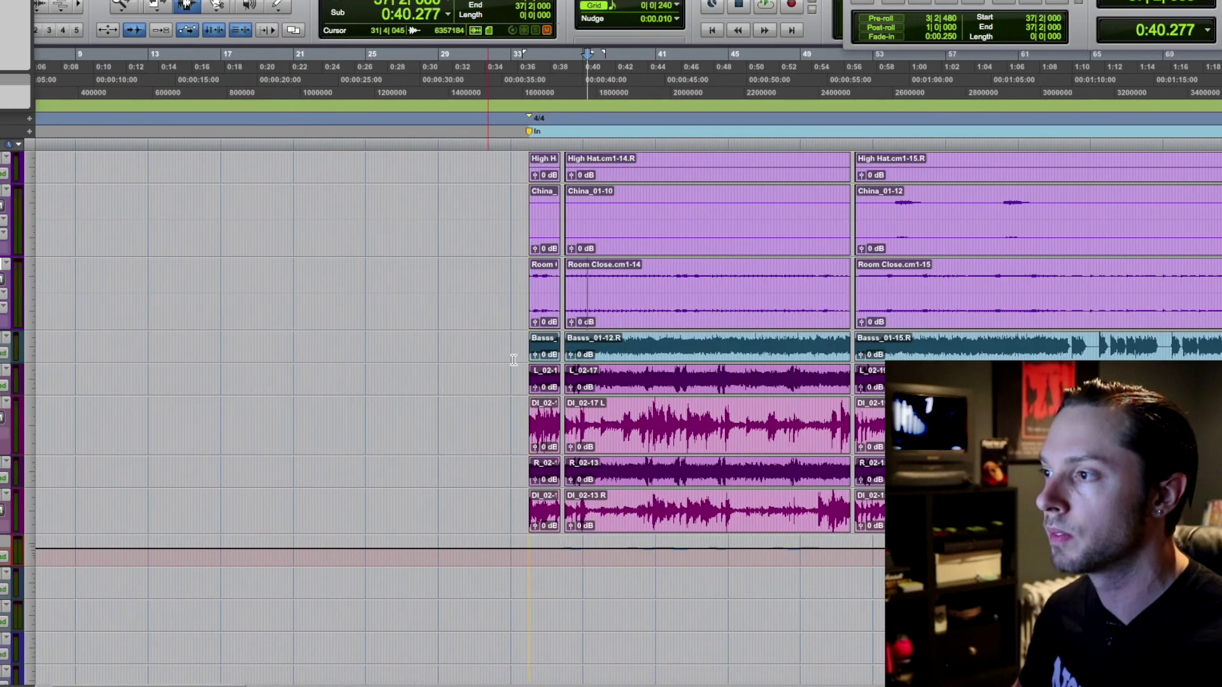
left_click(516, 359)
key("space")
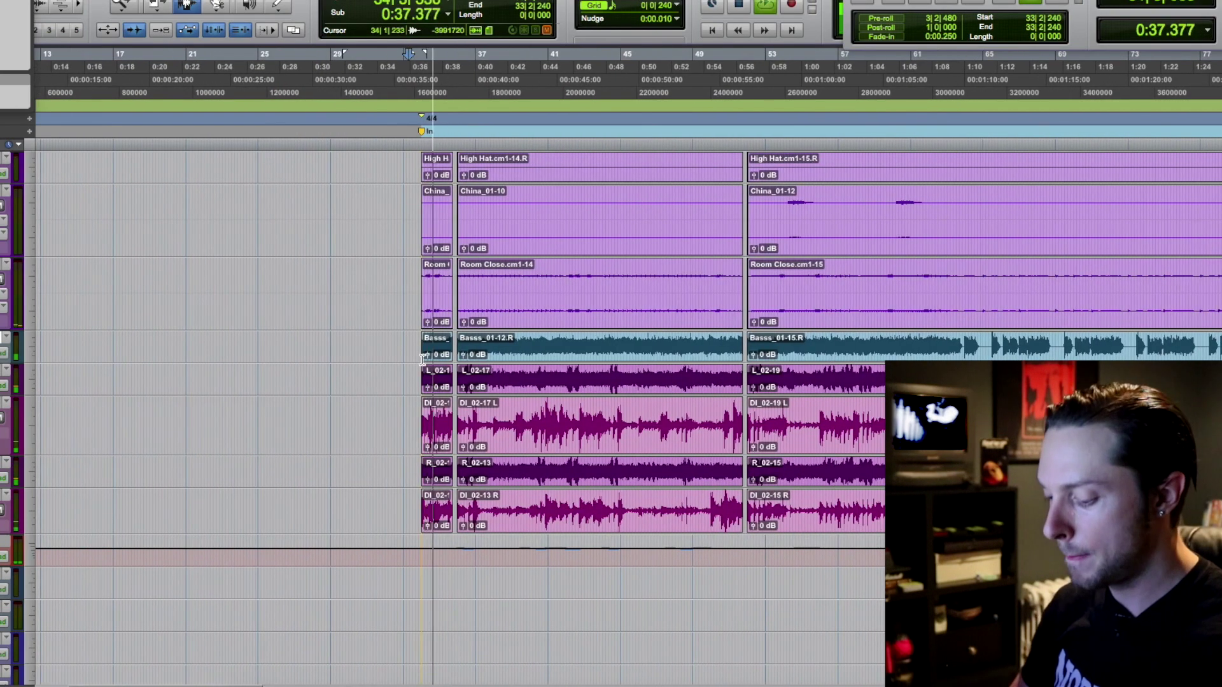
Solo the L and R guitar tracks together to hear them without the DI tracks, and clear both solos after listening.
key("super+equal")
left_click(533, 393)
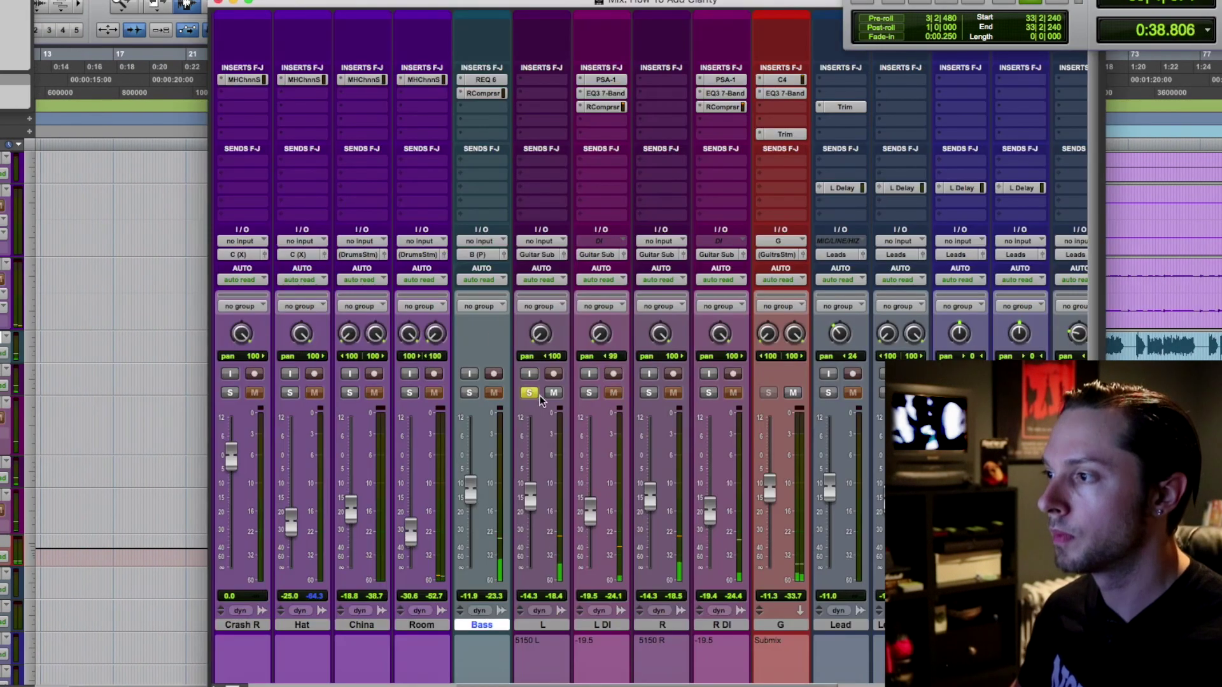
left_click(648, 393)
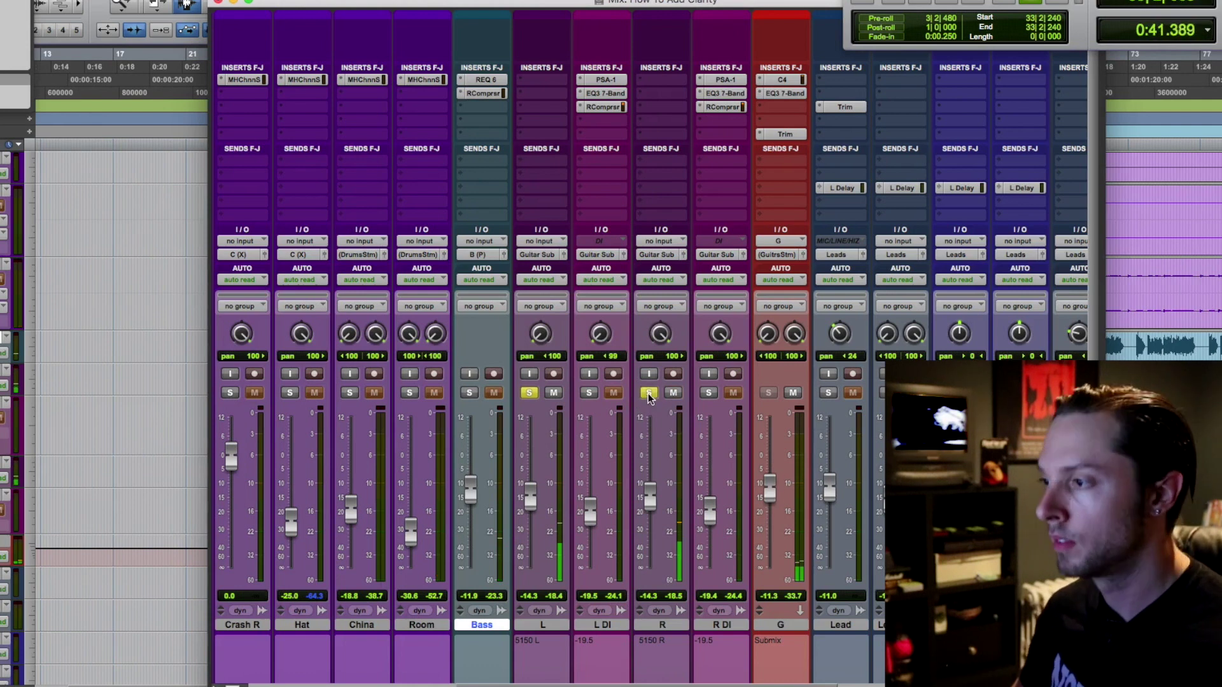
key("space")
key("space")
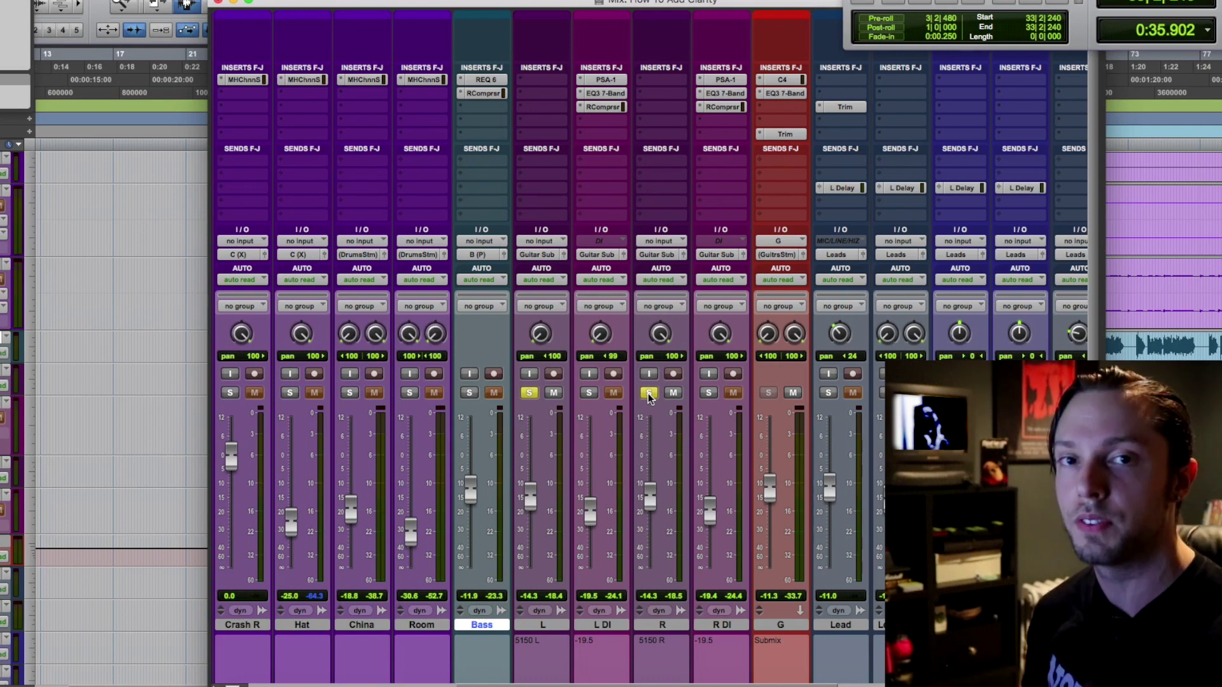
left_click(648, 393)
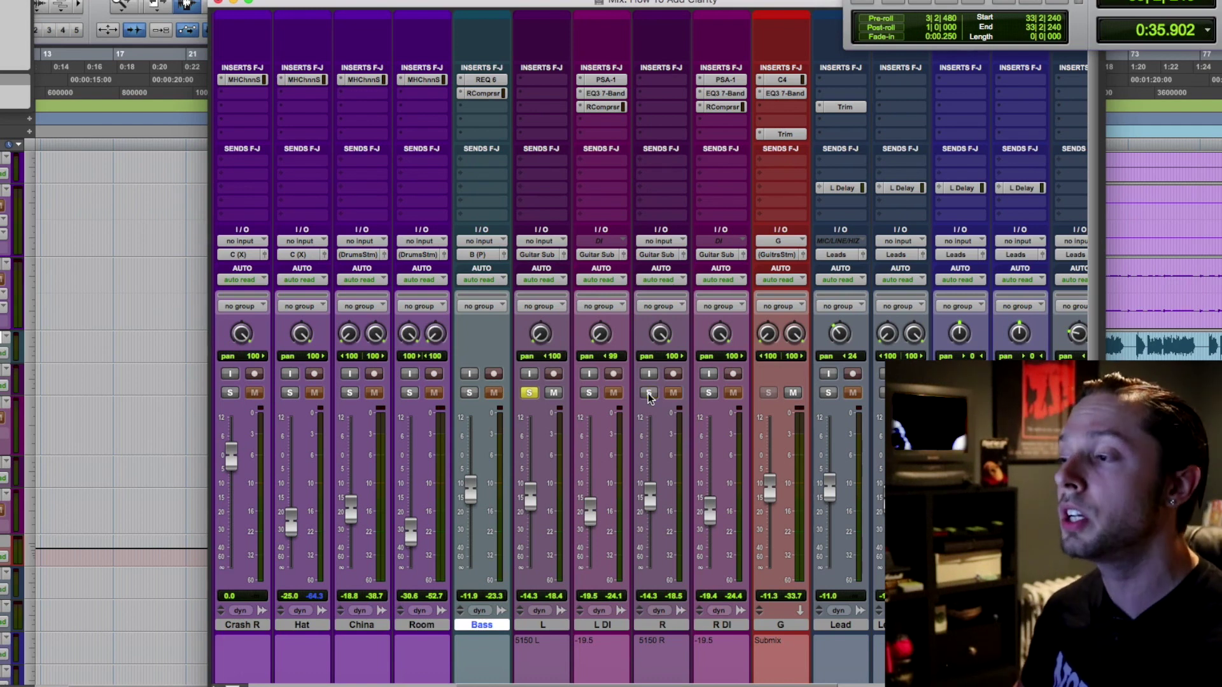
left_click(528, 393)
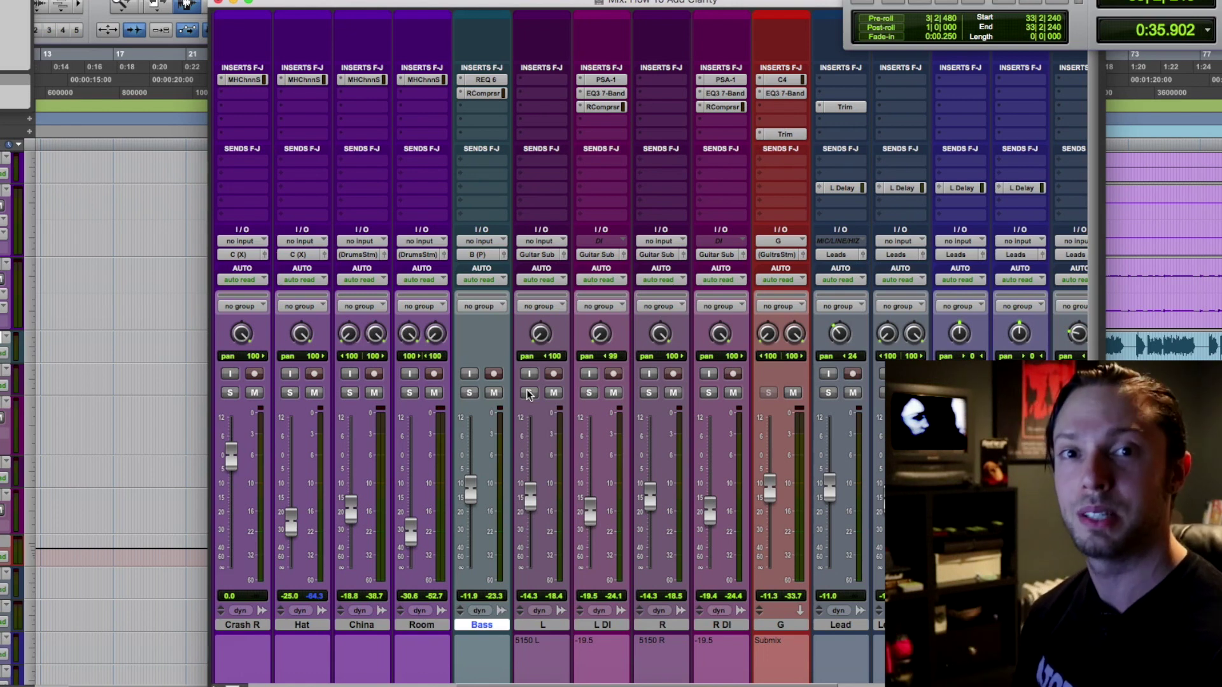
Highlight the passage around bar 37 on the amp and DI guitar clips in turn to compare their waveforms.
key("super+equal")
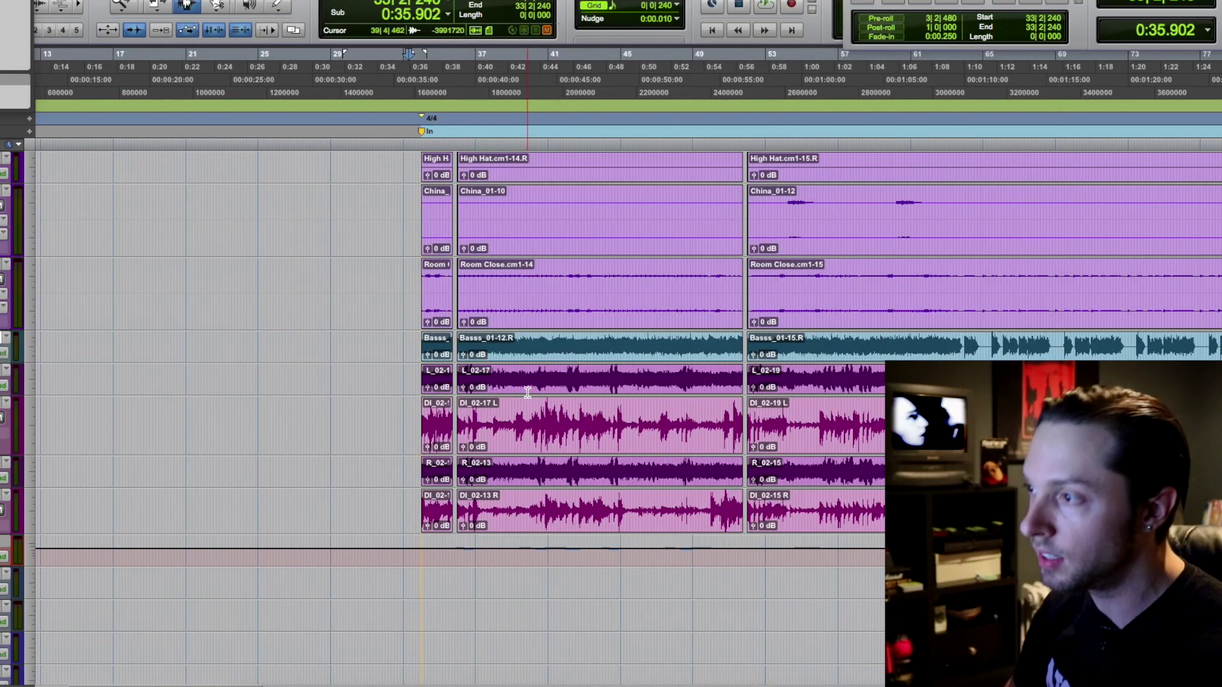
left_click(506, 385)
key("super+bracketright")
key("super+bracketright")
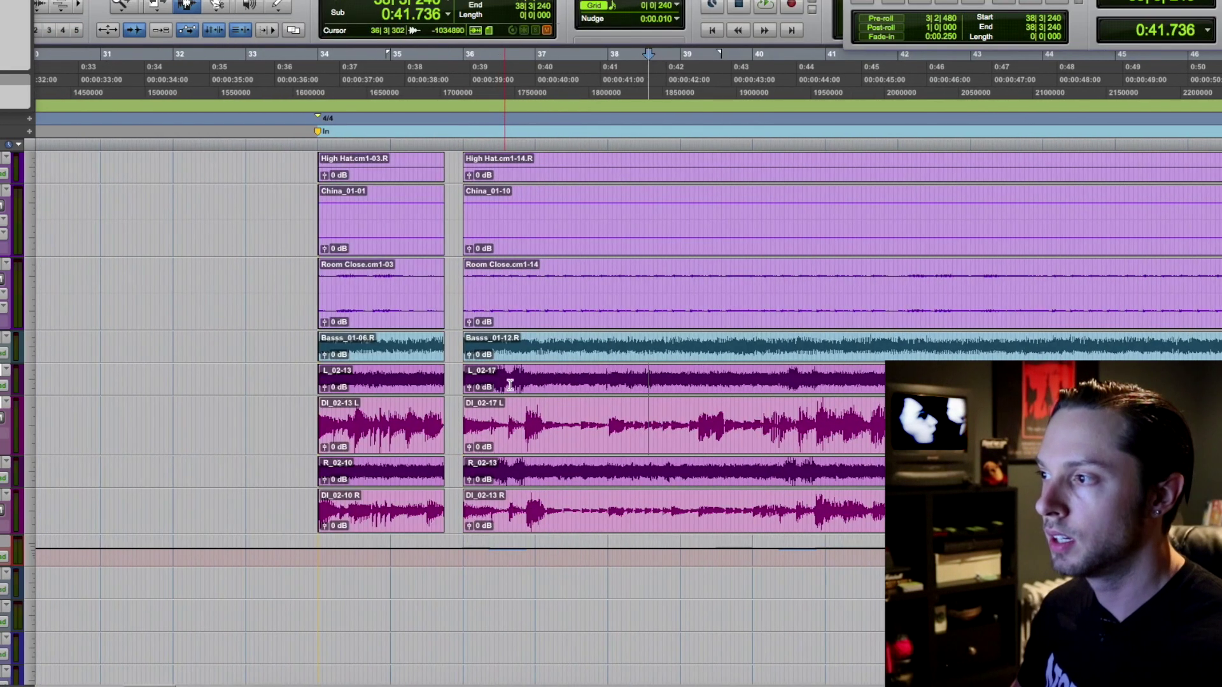
left_click_drag(561, 383, 630, 439)
left_click_drag(509, 376, 612, 424)
left_click(534, 422)
left_click_drag(550, 379, 598, 380)
left_click_drag(538, 512, 598, 509)
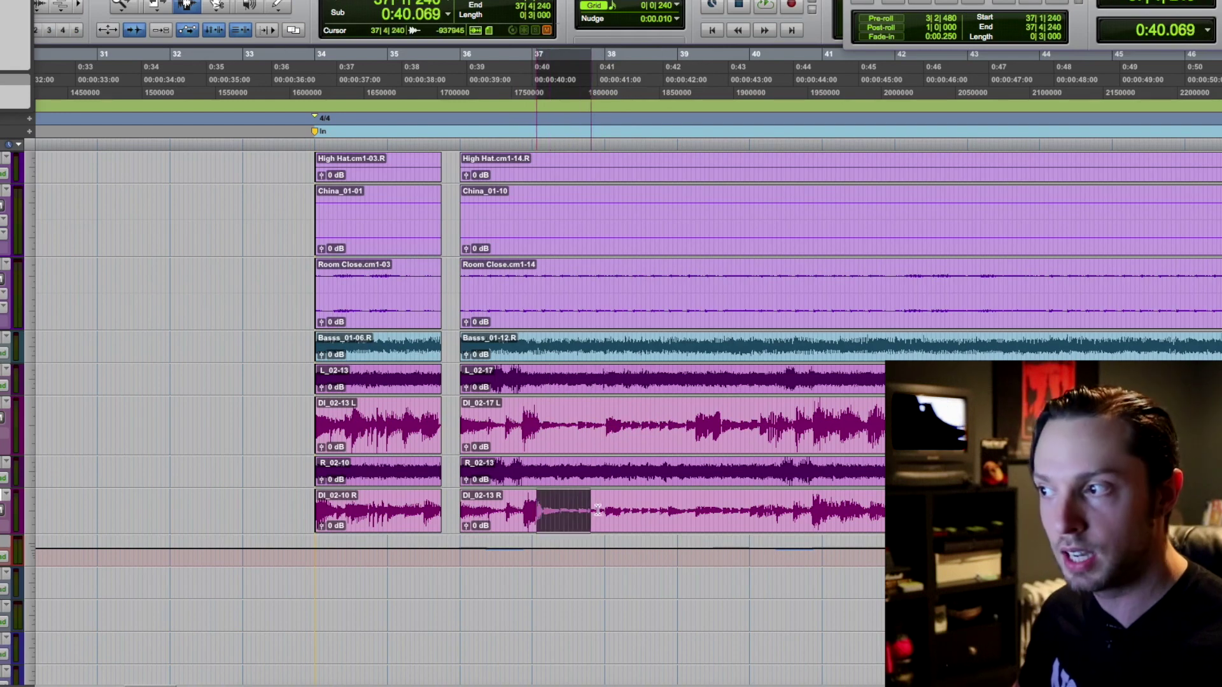
left_click_drag(538, 471, 587, 471)
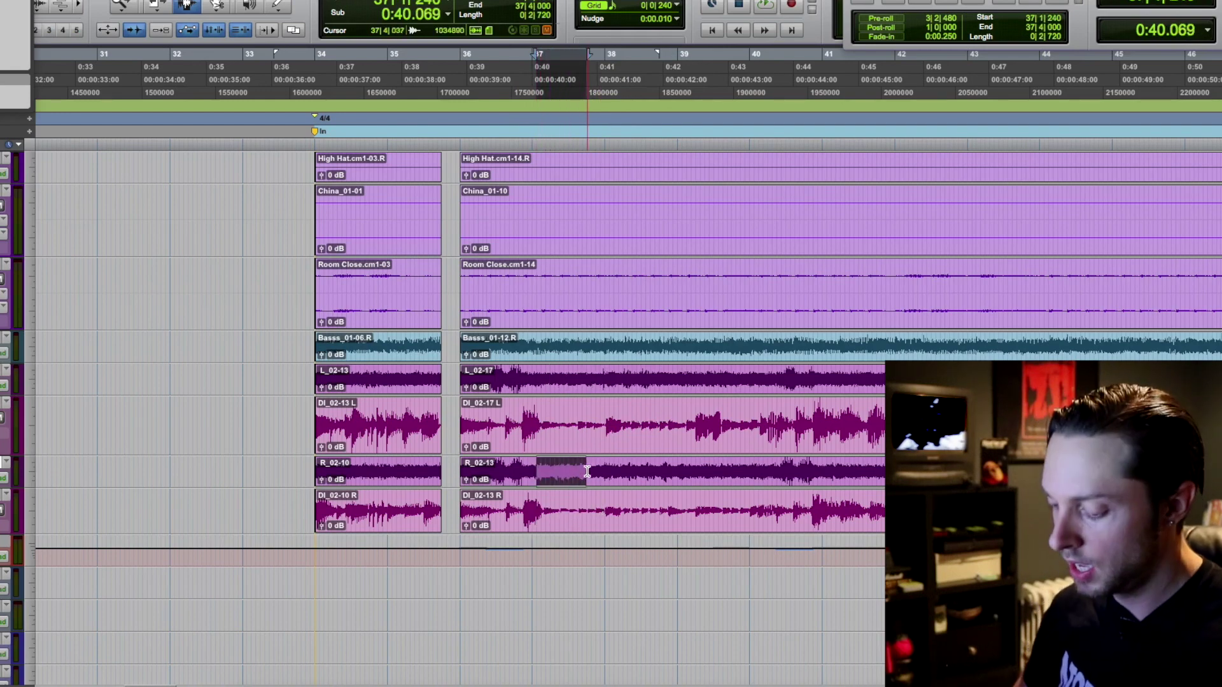
Solo the L DI track and open its SansAmp PSA-1 insert, keeping the plug-in window clear of that track's insert slots.
key("super+equal")
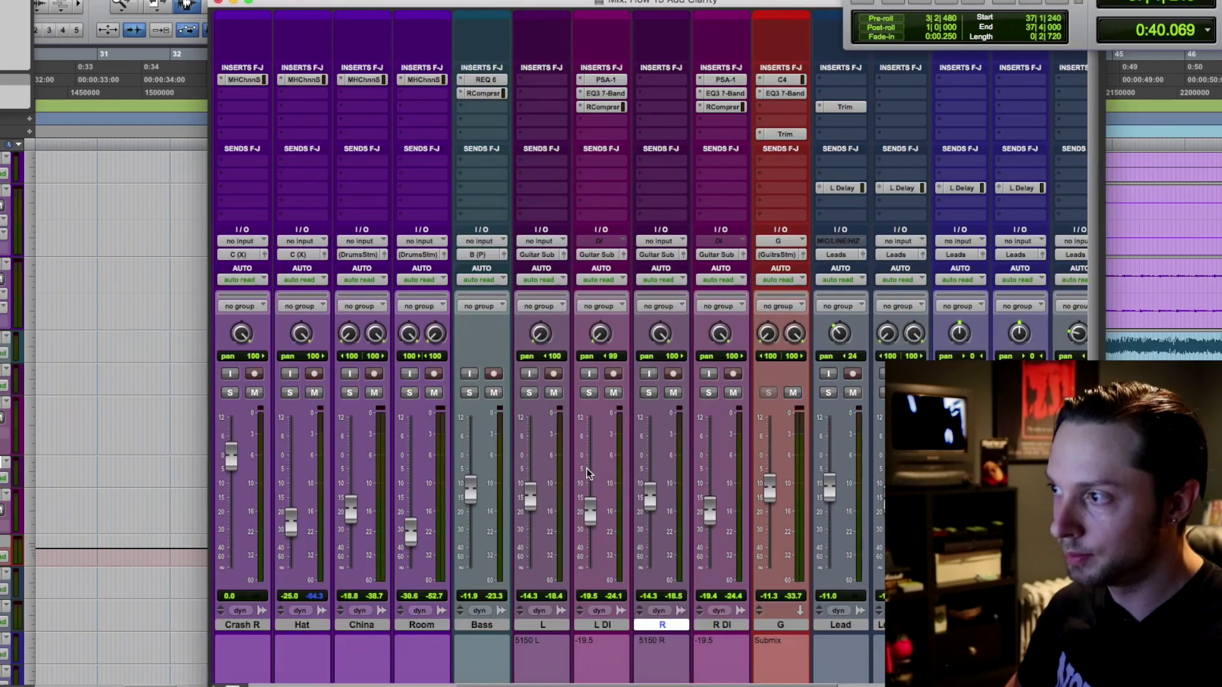
left_click(589, 392)
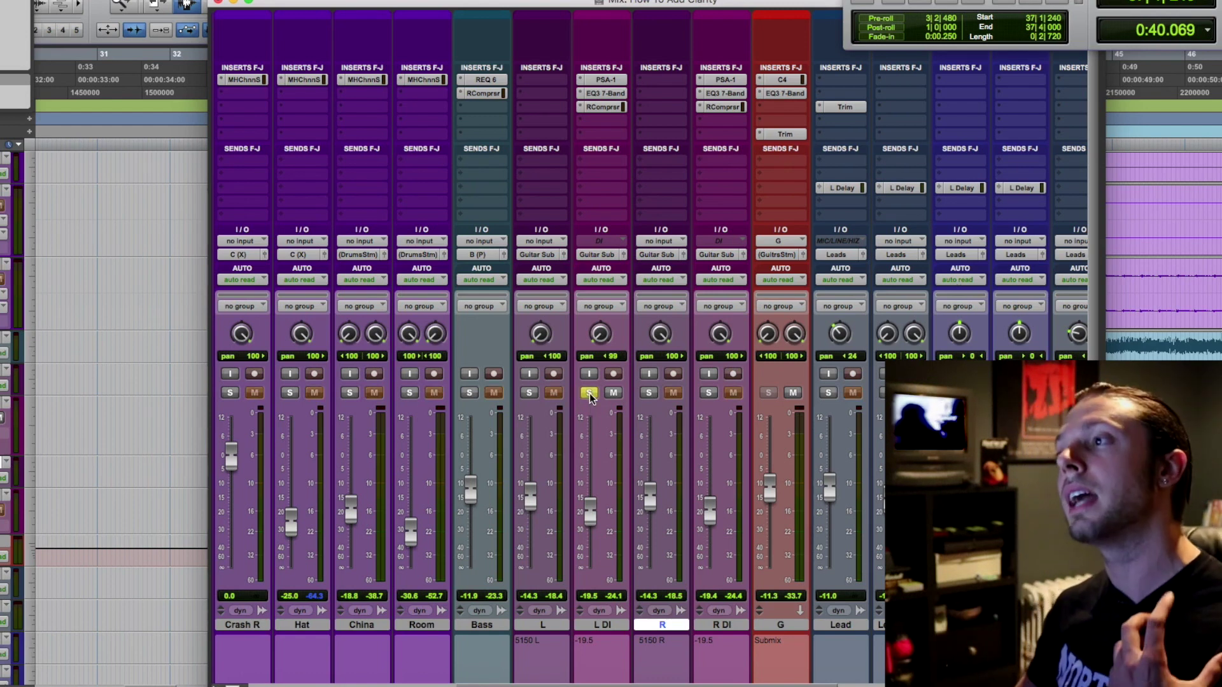
left_click(602, 80)
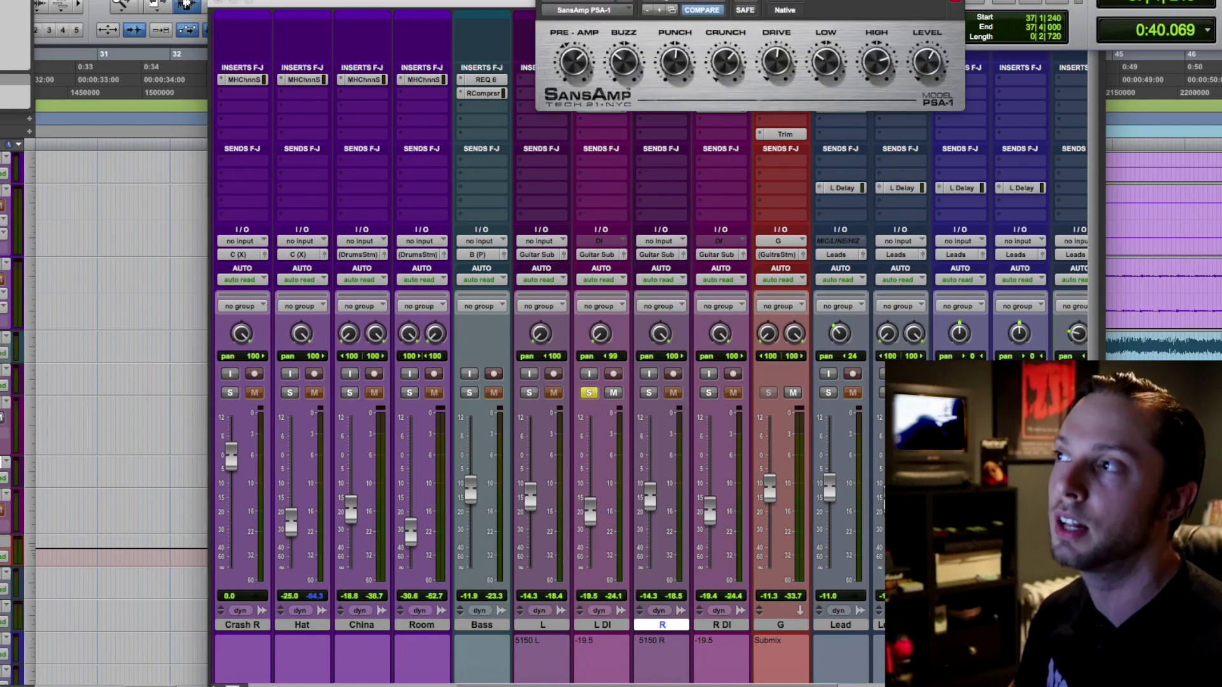
left_click_drag(594, 1, 427, 2)
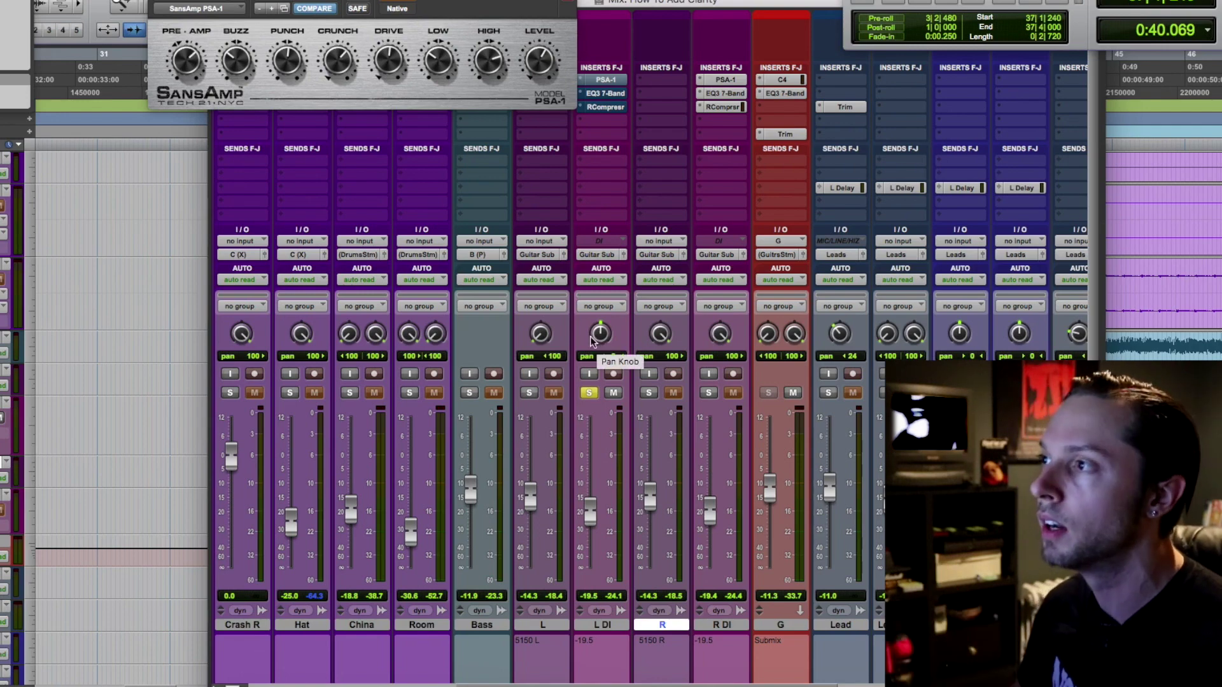
Listen to the unprocessed L DI guitar from bar 38 while trying a different fader level on its channel.
key("super+equal")
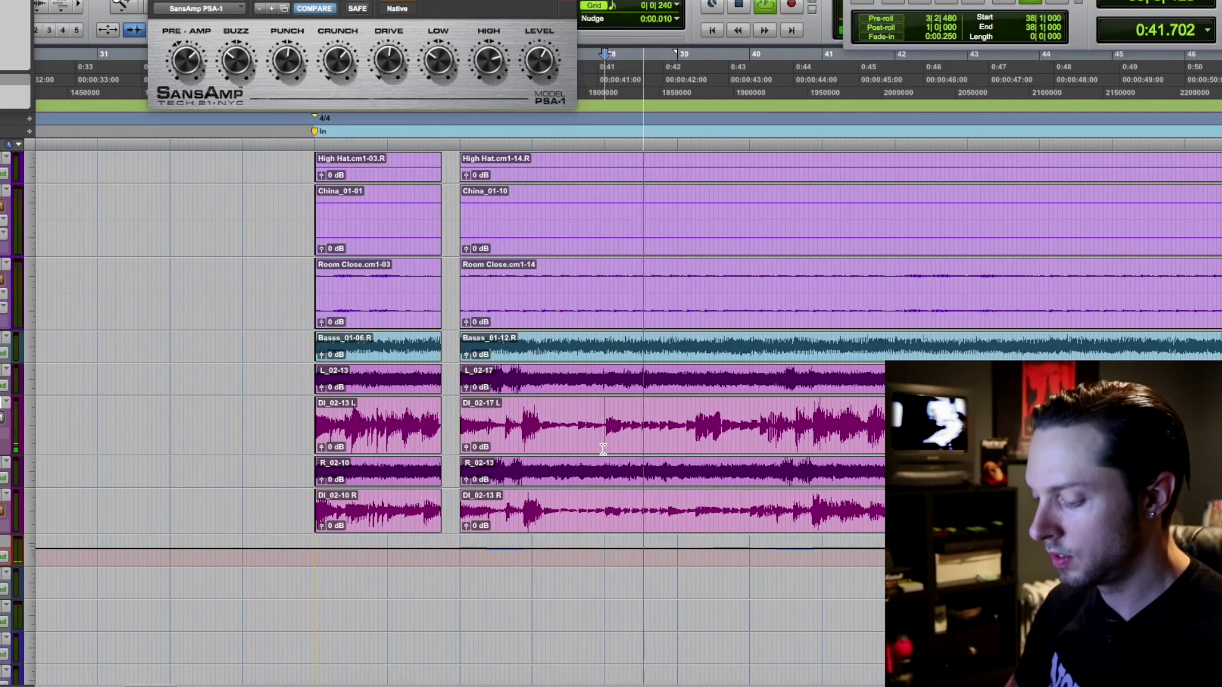
key("super+equal")
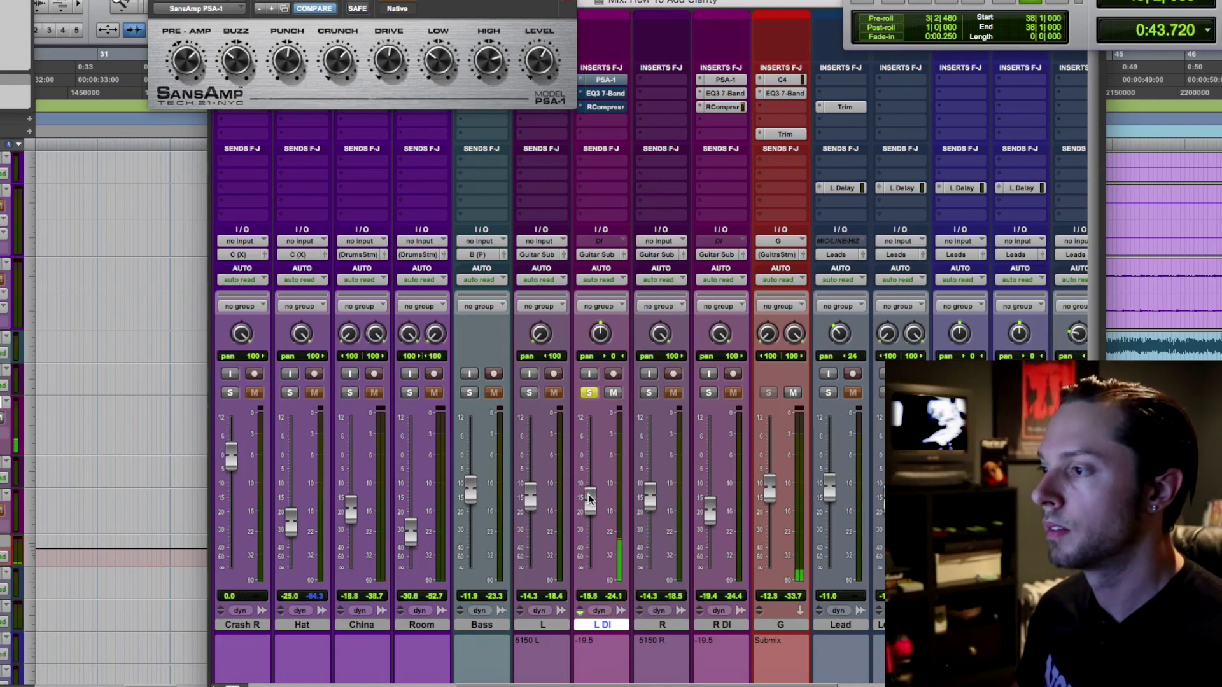
left_click_drag(589, 499, 589, 491)
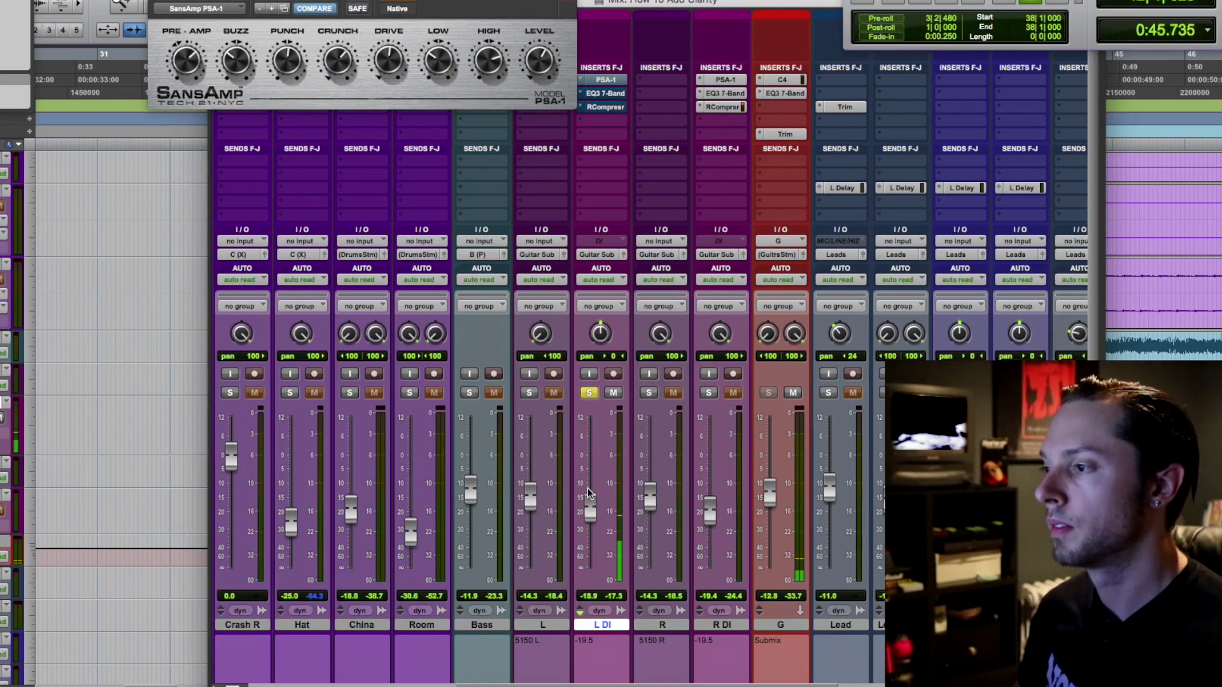
key("space")
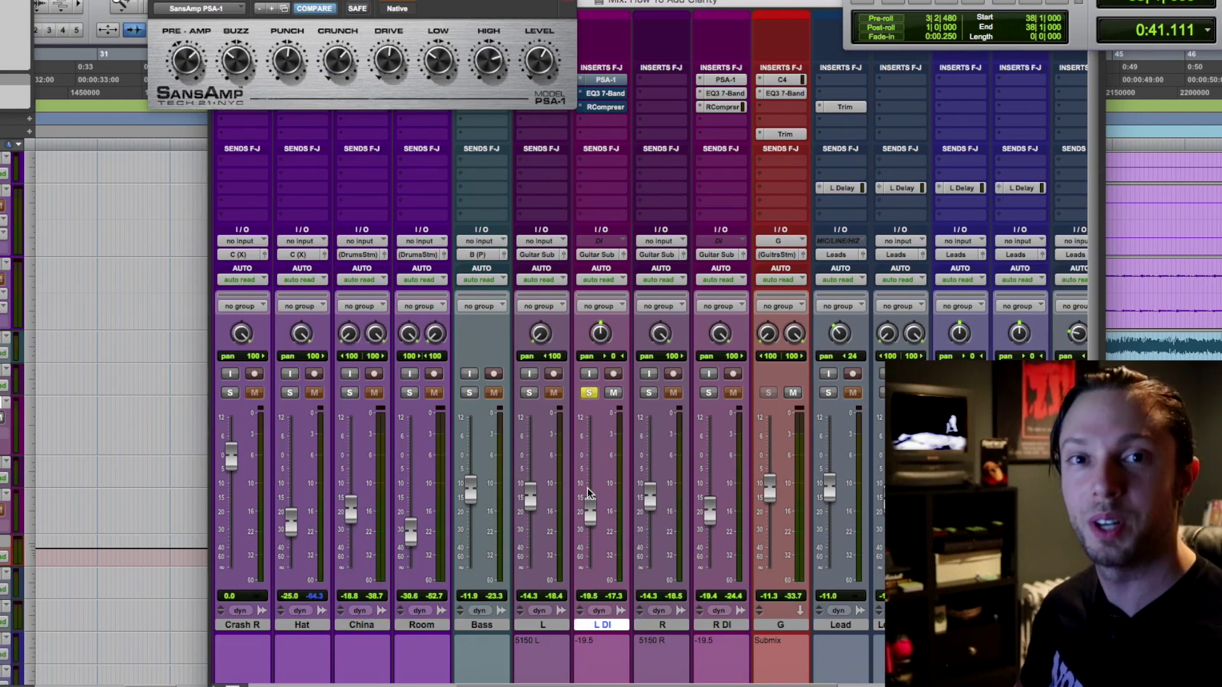
Activate the PSA-1 insert on the L DI track and listen, and do the same with its EQ3 7-Band opened.
left_click(605, 81)
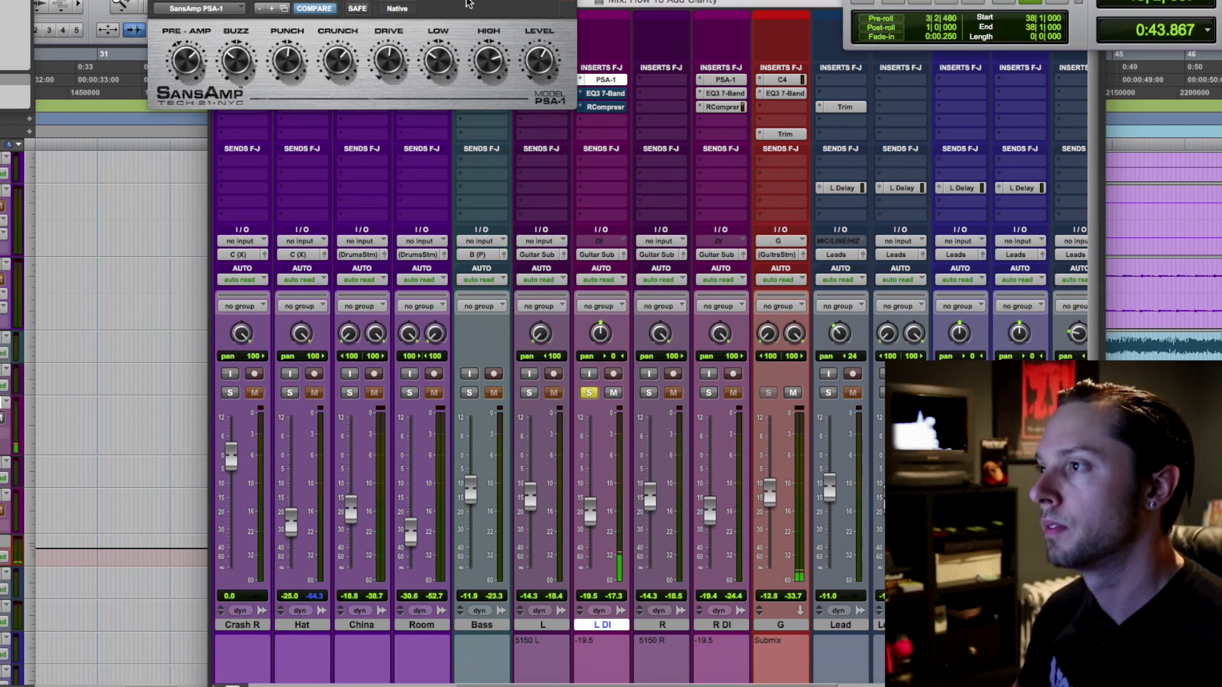
key("space")
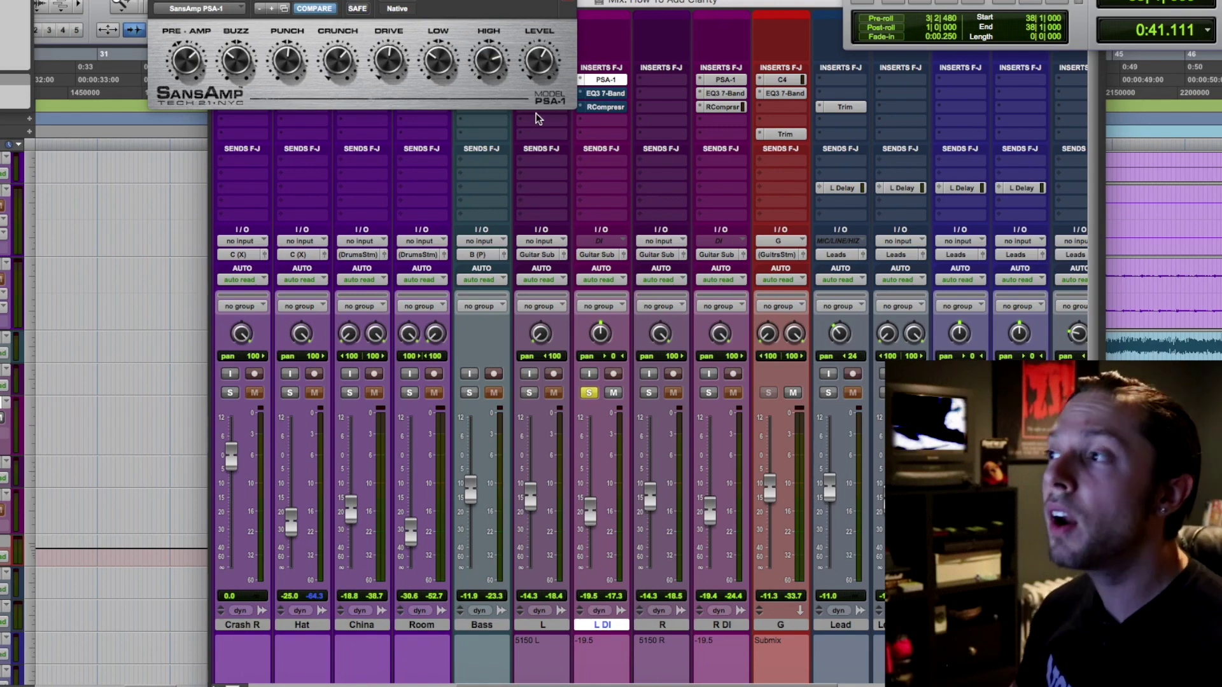
left_click(608, 93)
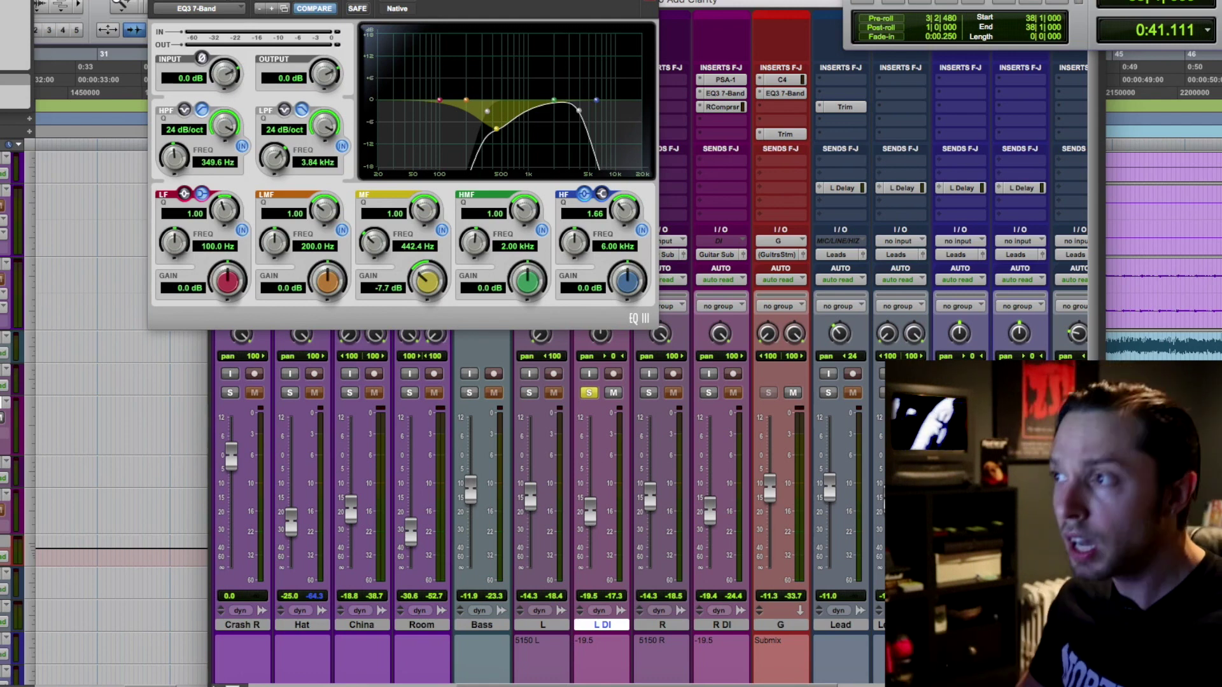
key("space")
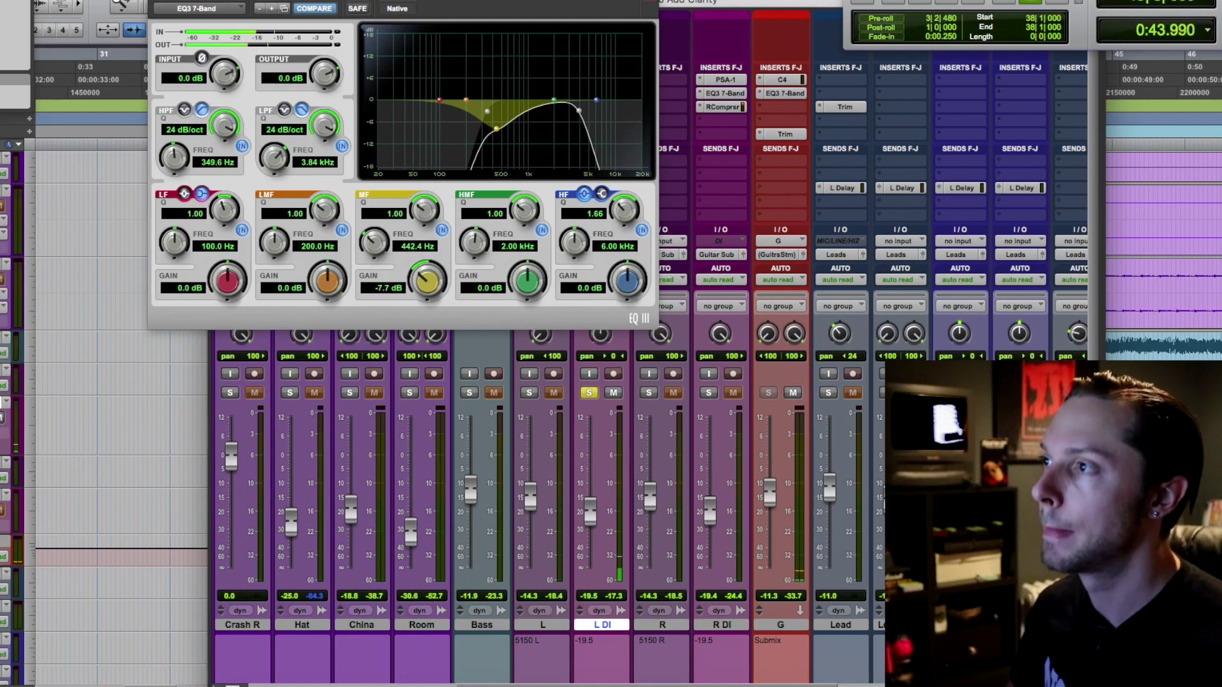
Replace the EQ window with the L DI track's Renaissance Compressor and play the guitar with that compressor active.
key("super+equal")
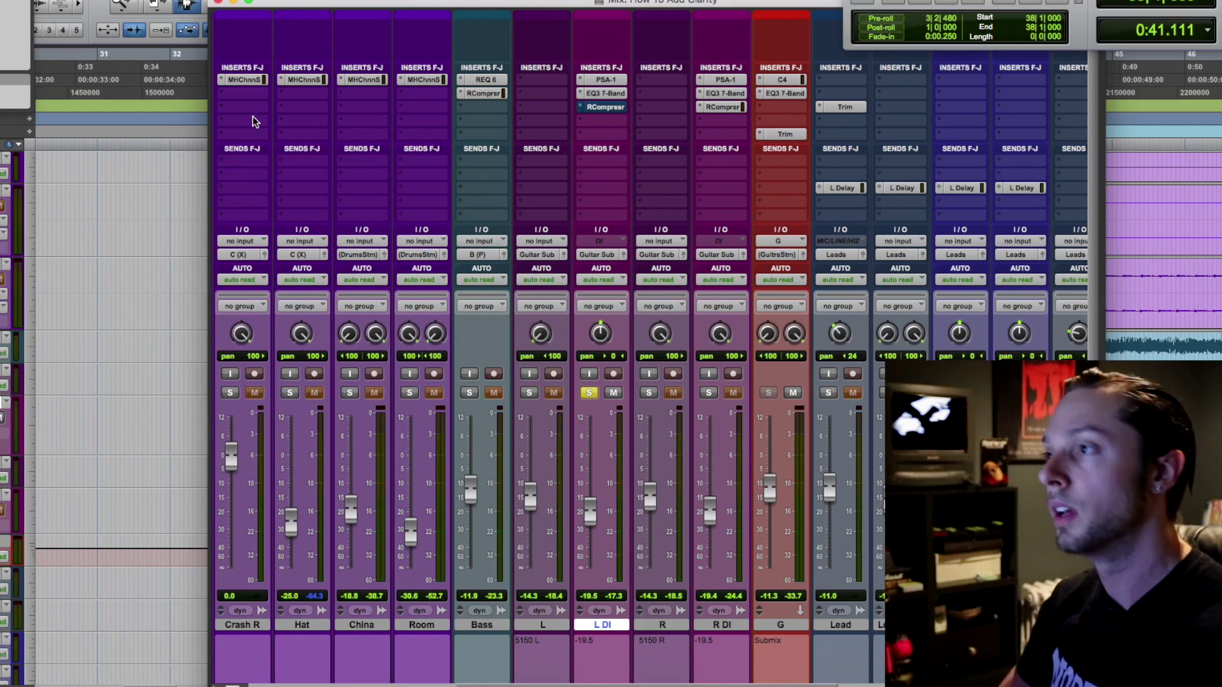
left_click(605, 107)
key("space")
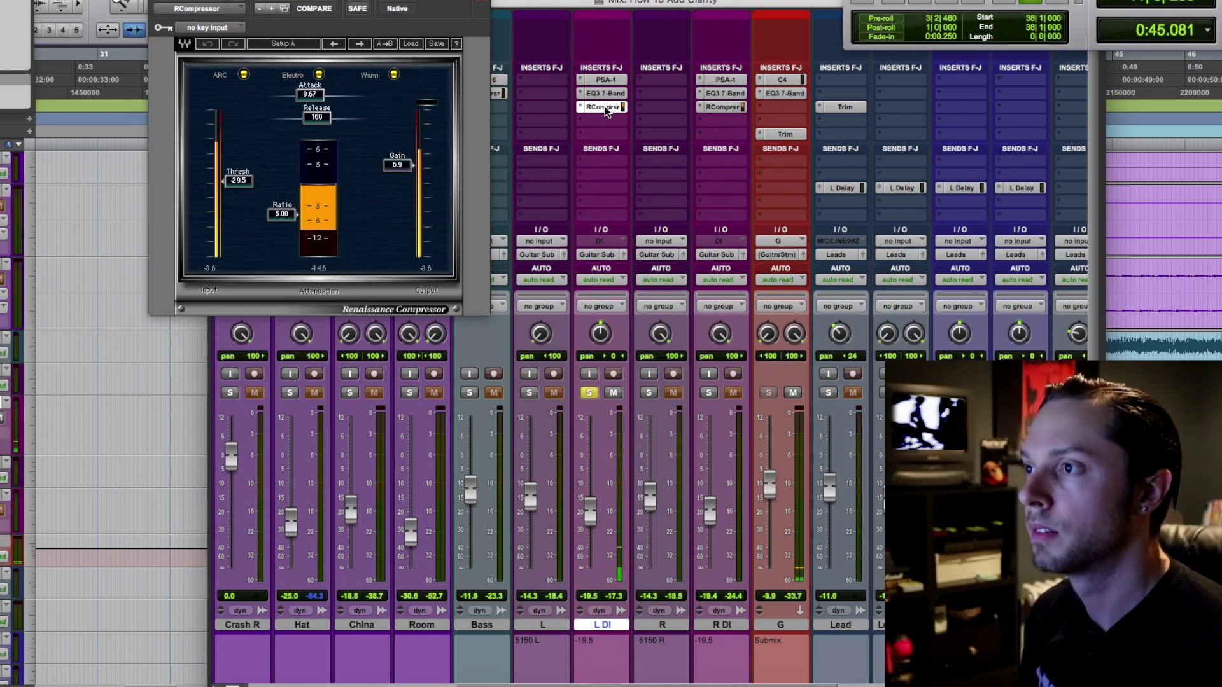
Stop the compressor audition, and solo the L DI and R DI tracks together to hear both processed DI guitars.
key("space")
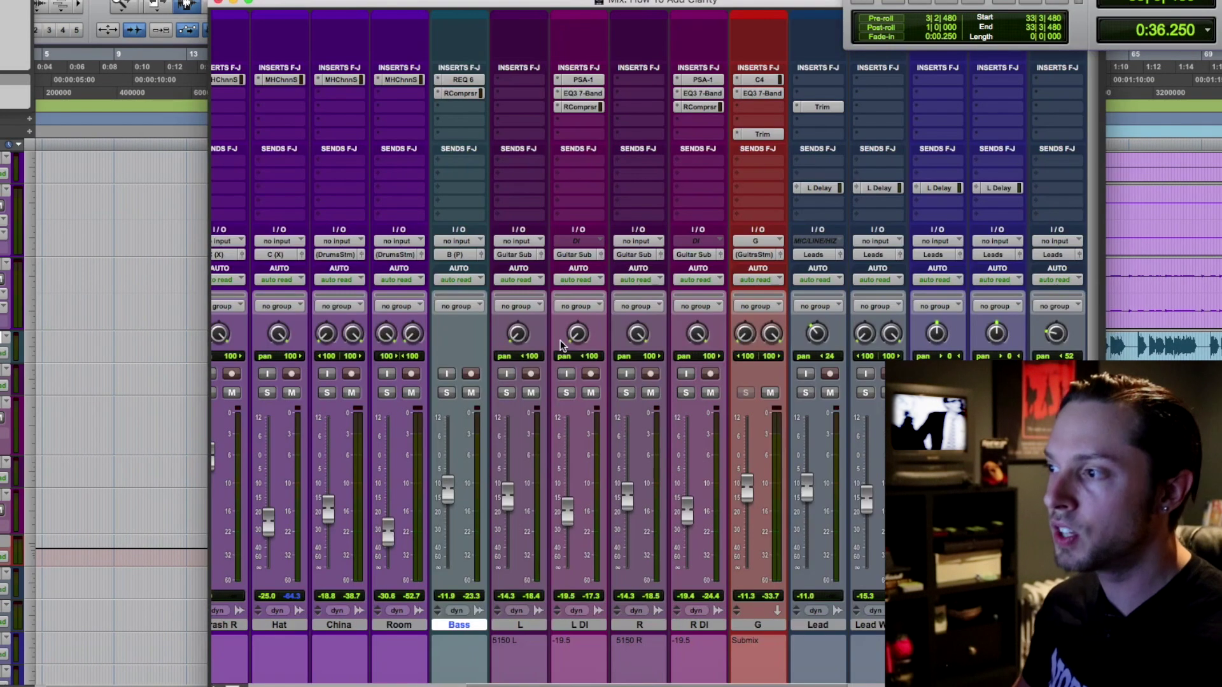
left_click(570, 394)
left_click(687, 393)
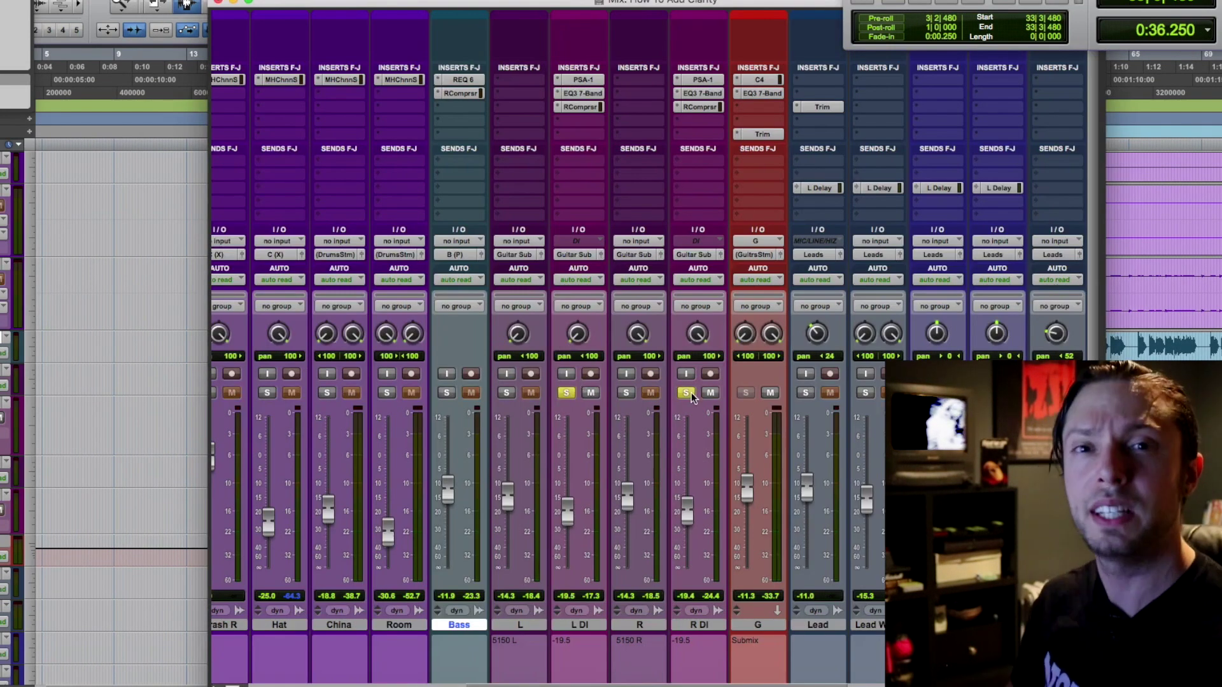
key("space")
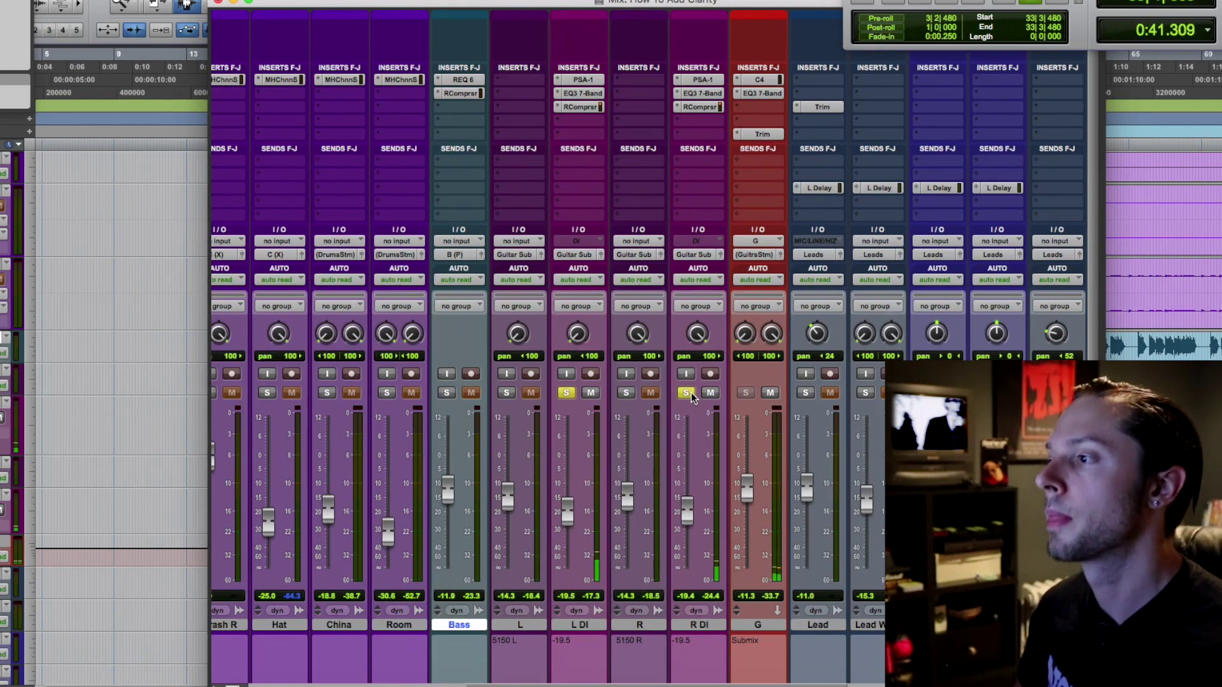
key("space")
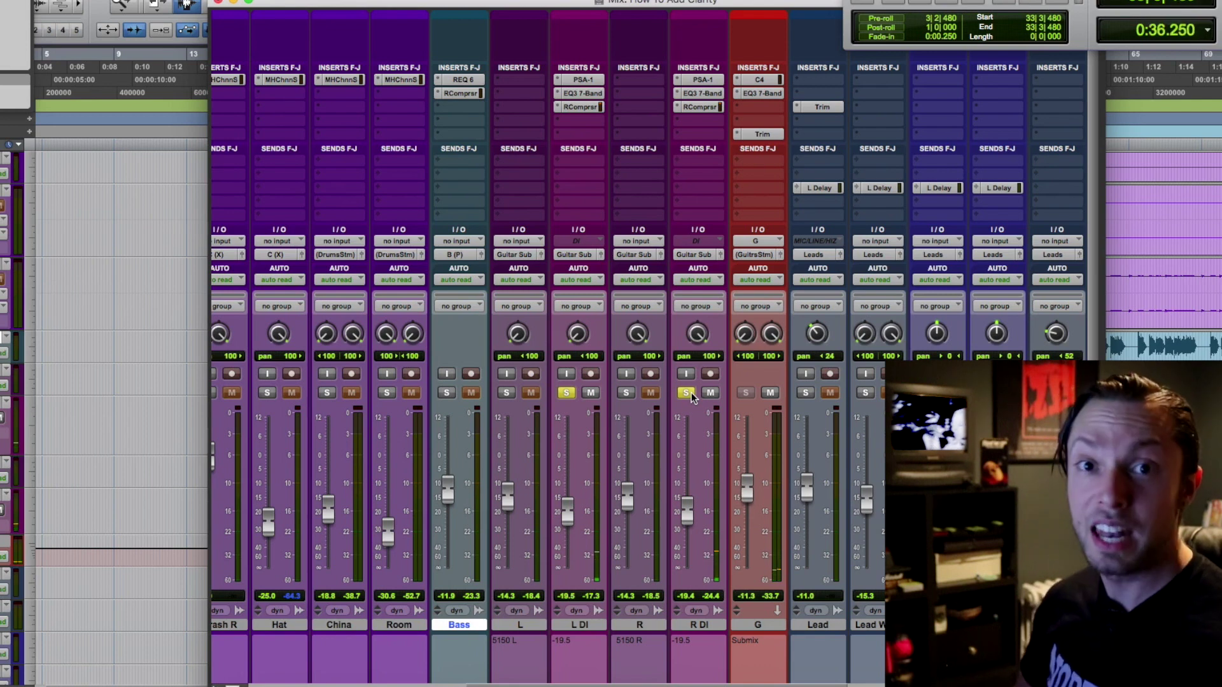
Clear the DI solos and listen to the full mix from bar 33 and again from bar 62, with the timeline zoomed out.
left_click(566, 392)
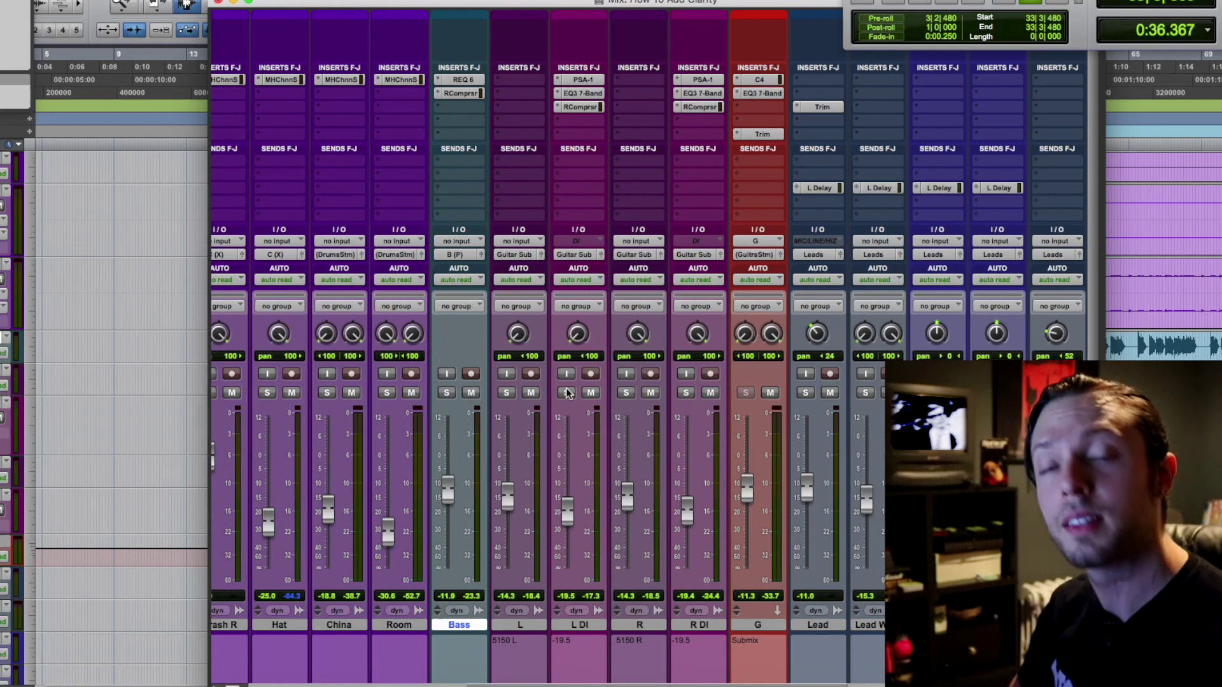
key("super+equal")
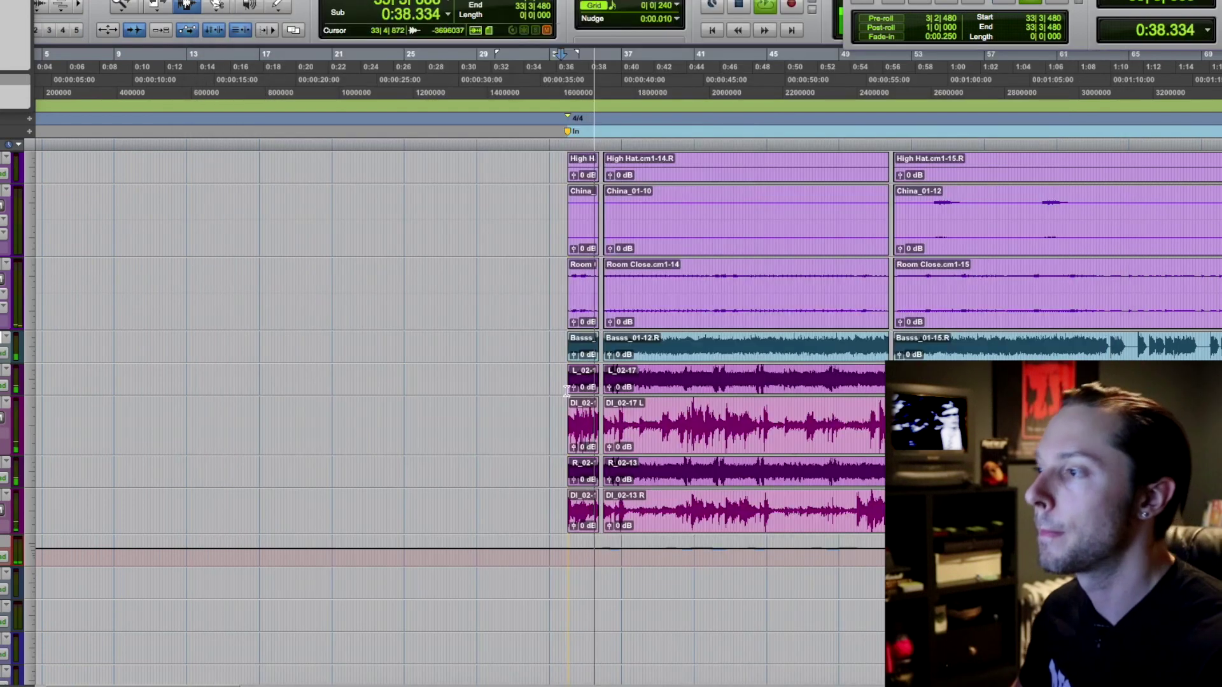
key("super+bracketleft")
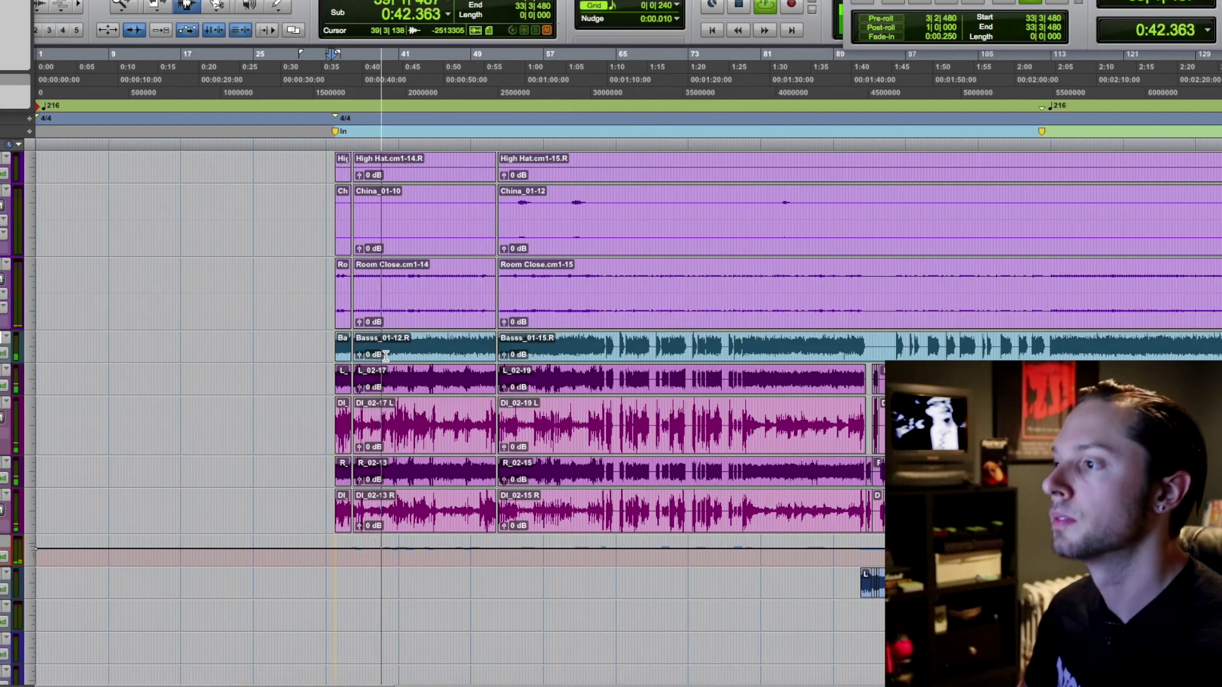
left_click(597, 395)
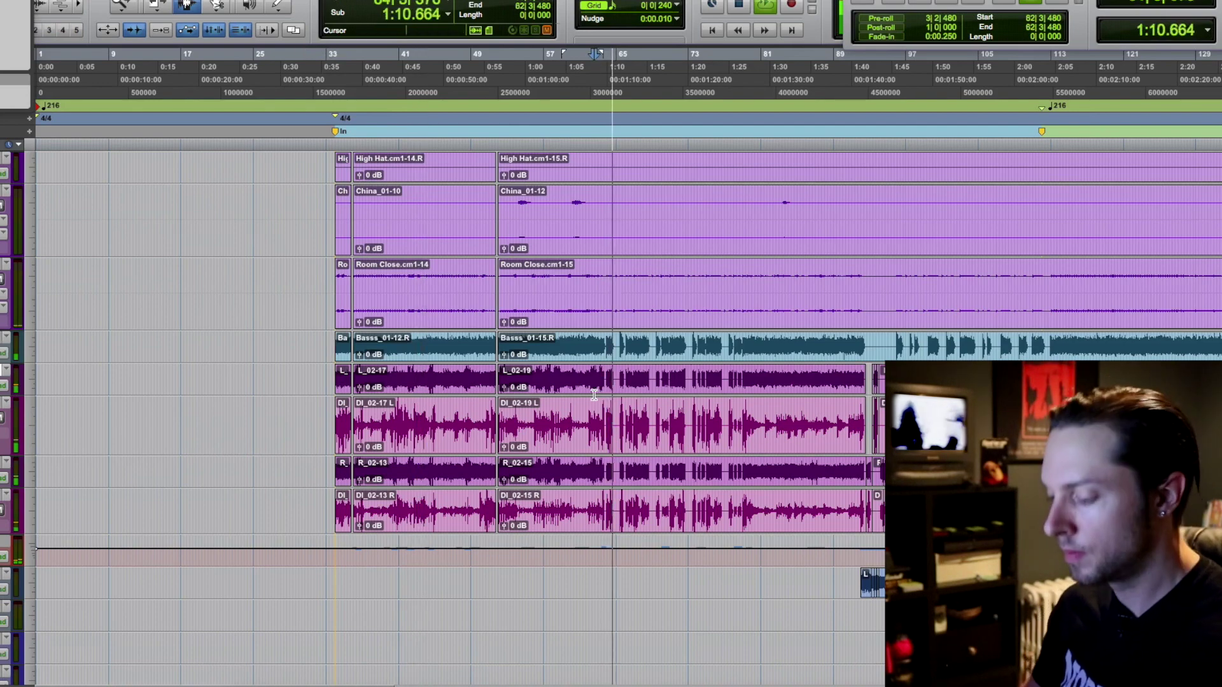
key("super+equal")
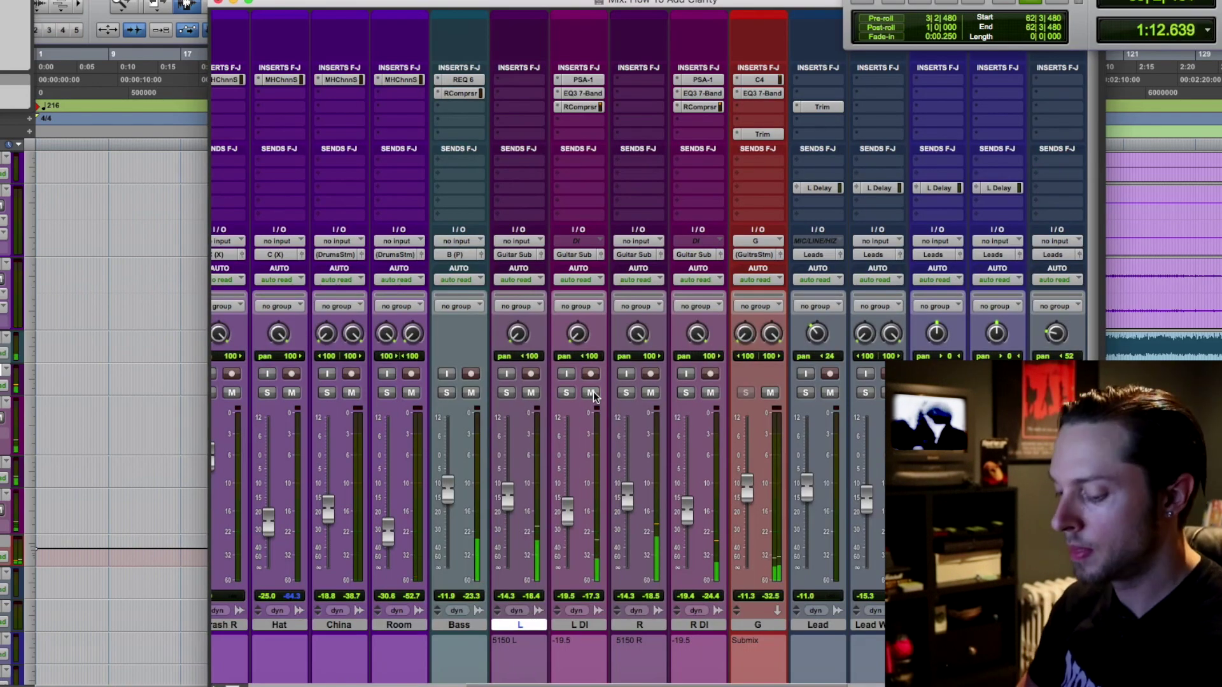
key("super+equal")
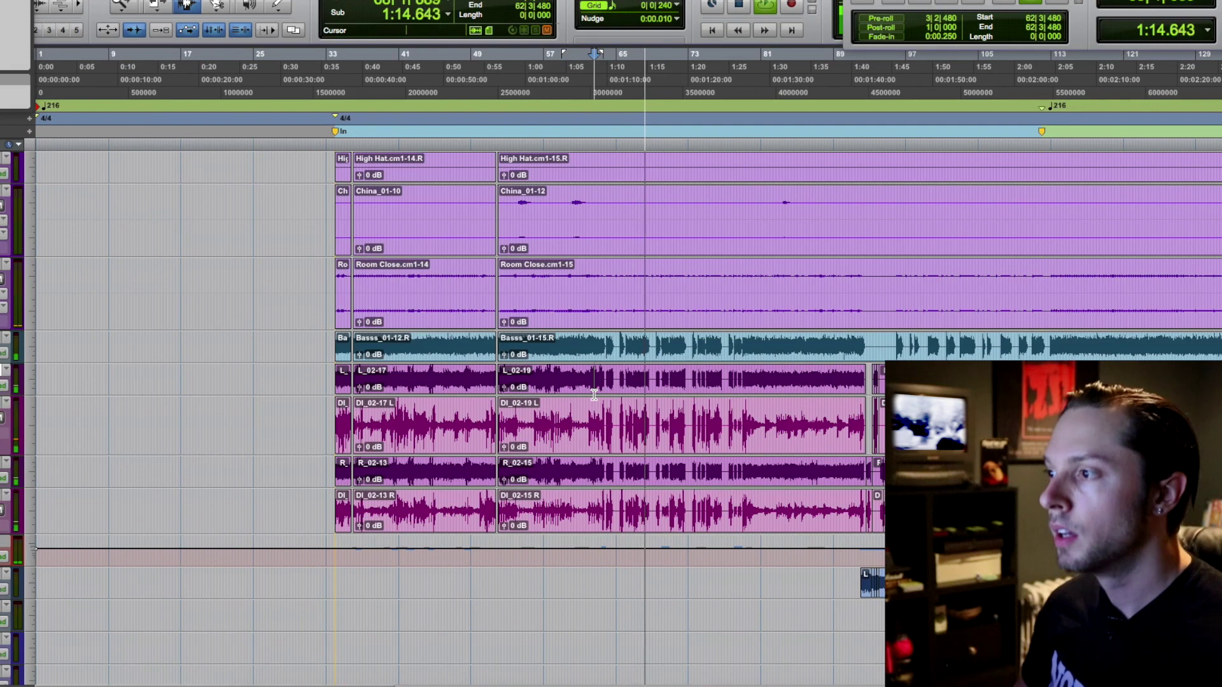
key("space")
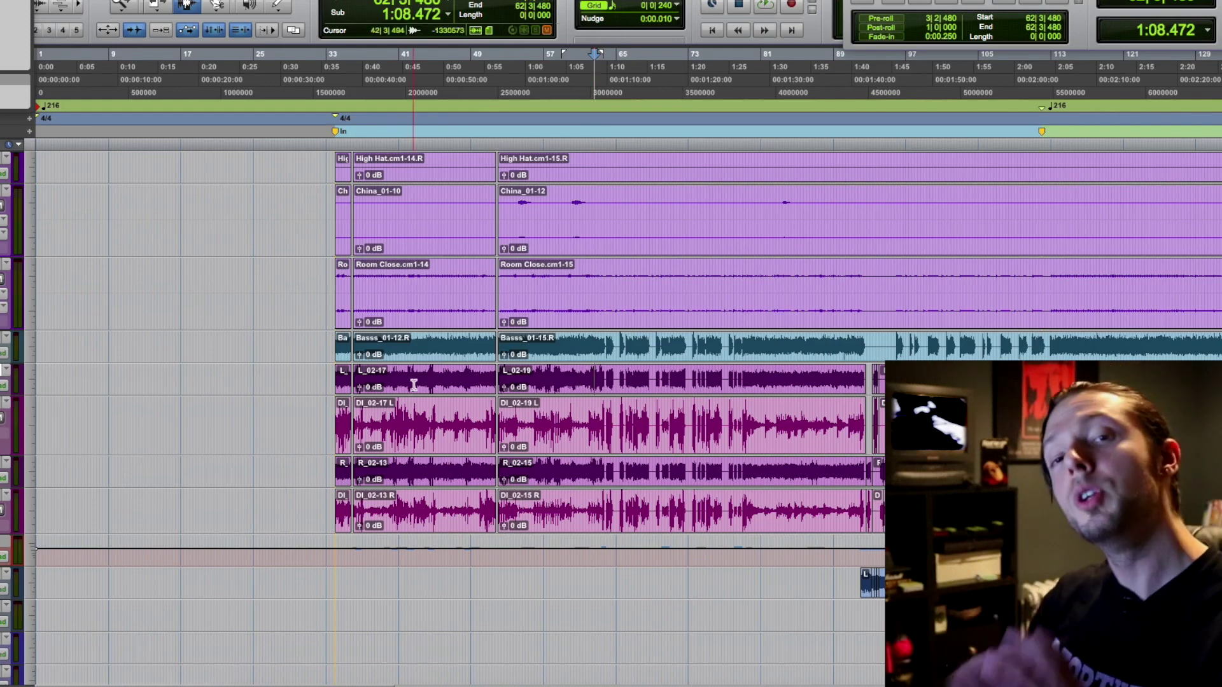
Inspect the C4, EQ3 7-Band and Trim inserts on the G guitar submix, and return to the track timeline.
key("super+equal")
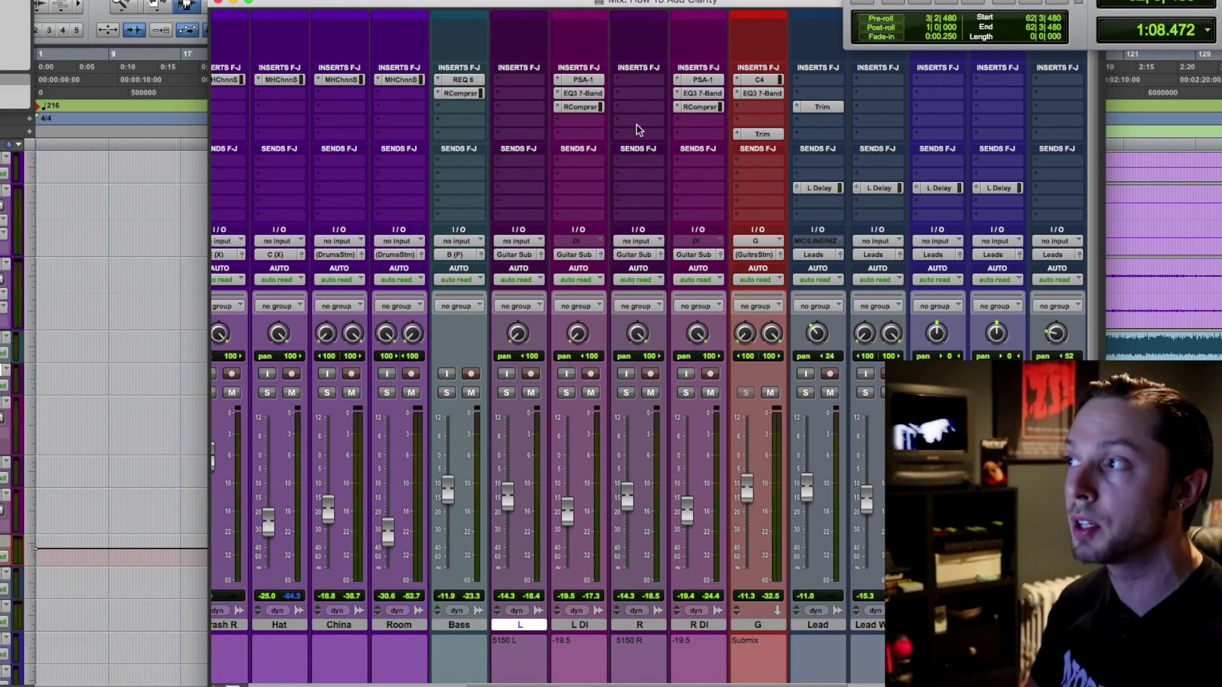
left_click(761, 80)
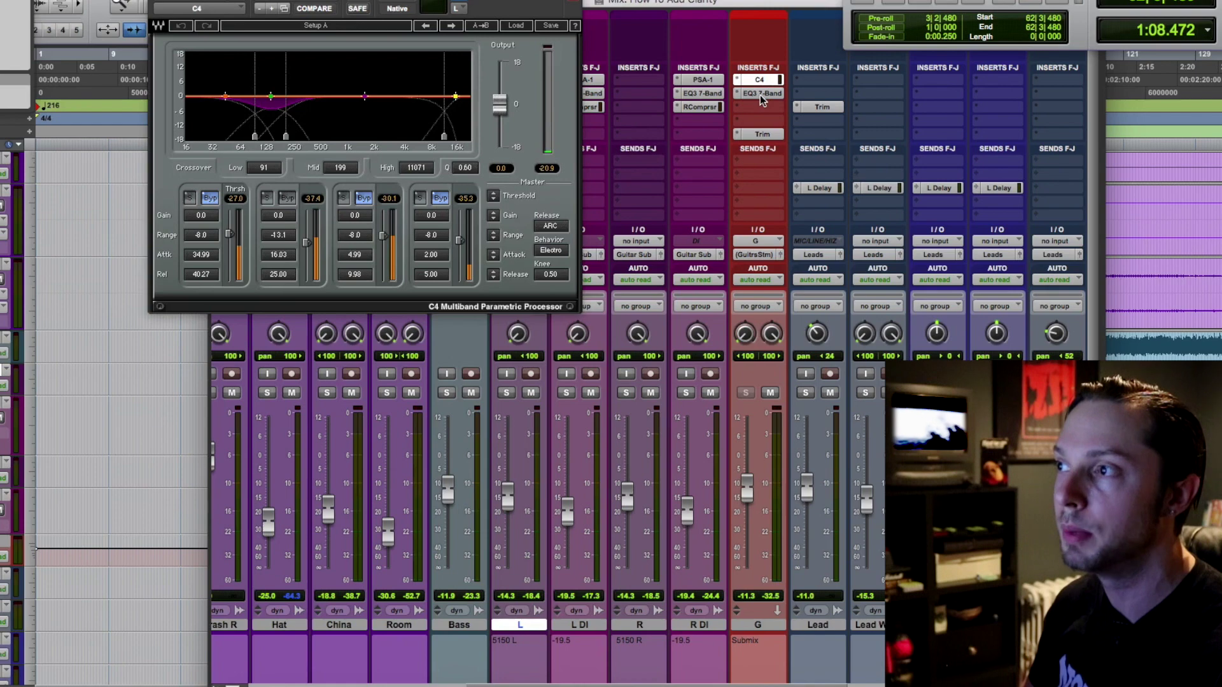
left_click(761, 93)
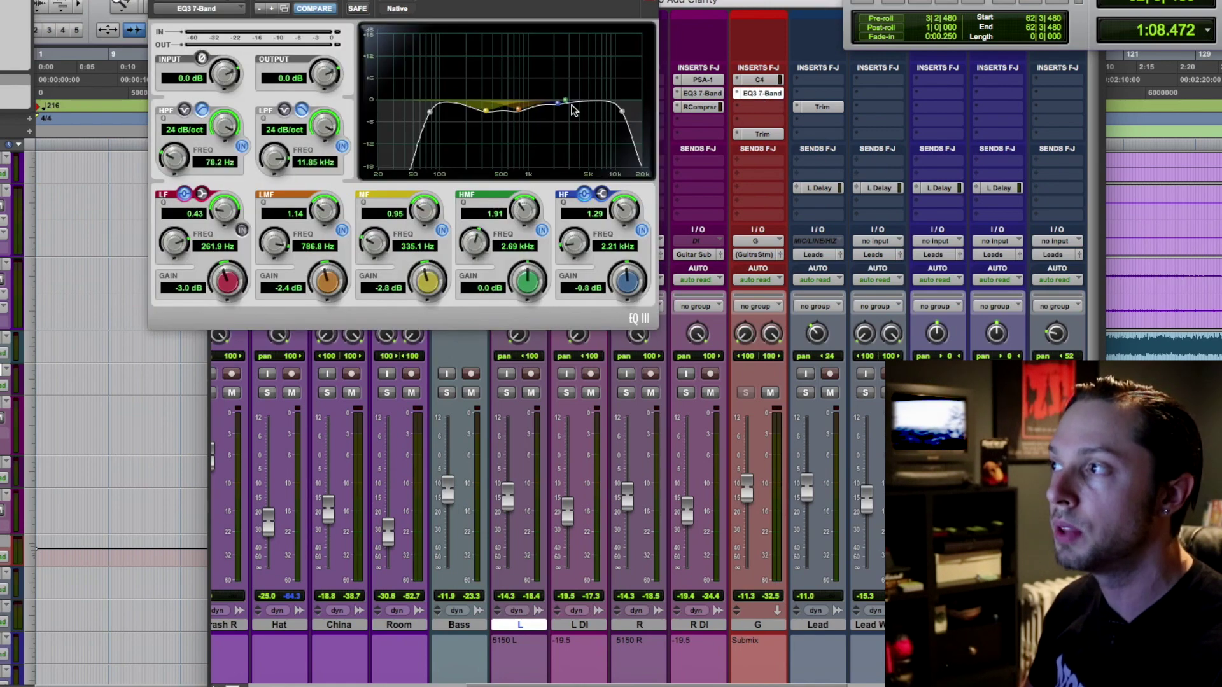
left_click(757, 135)
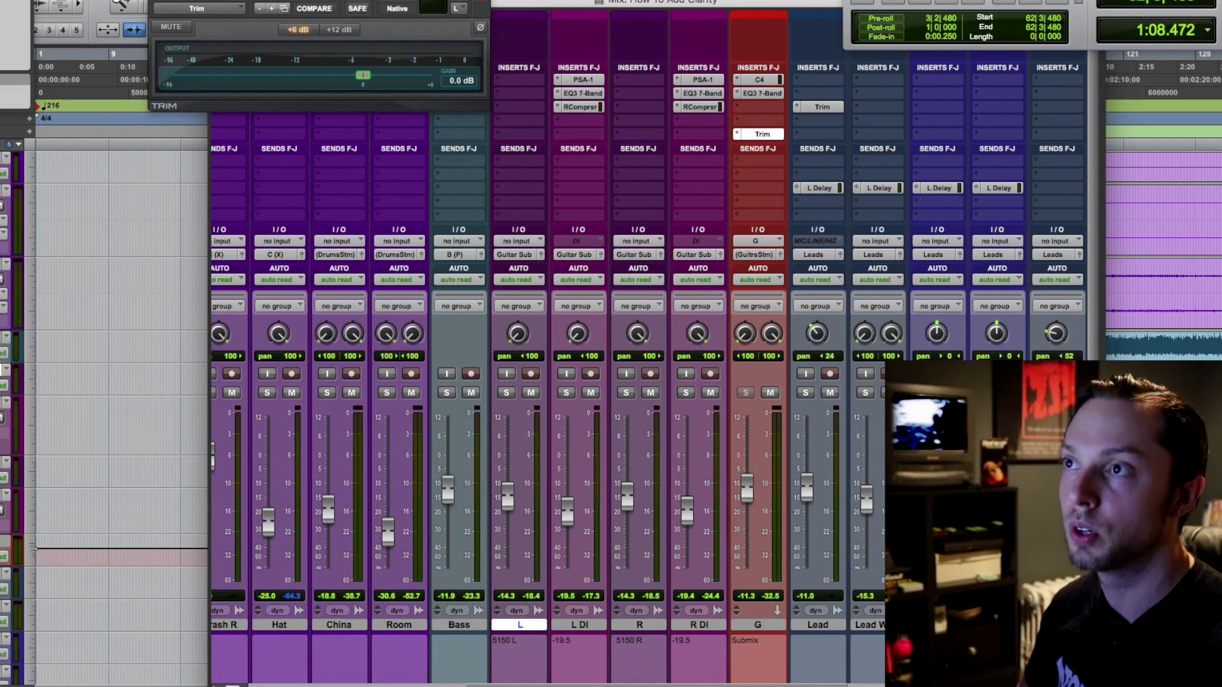
left_click(760, 134)
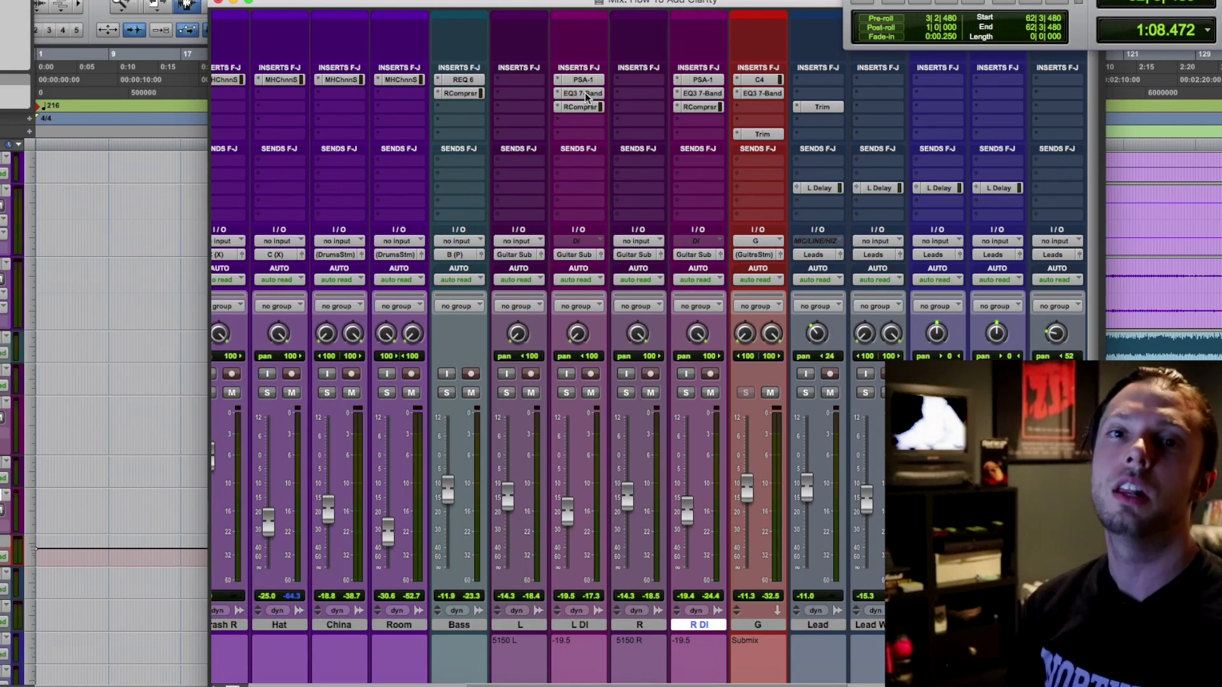
key("super+equal")
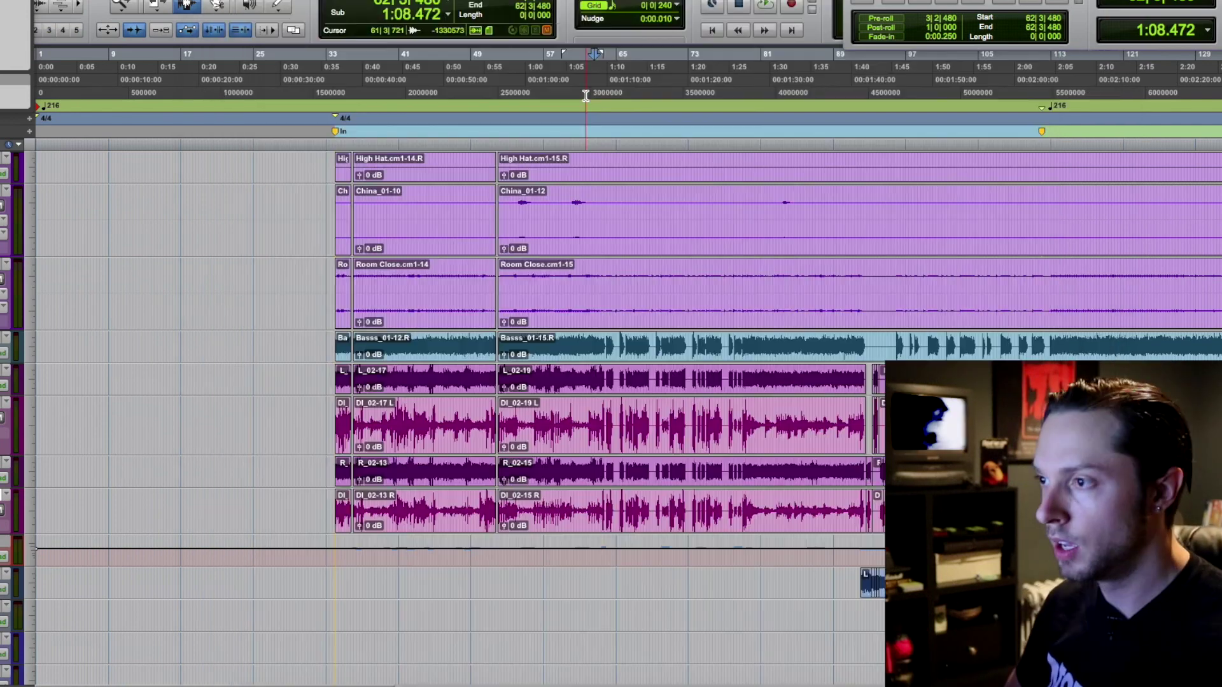